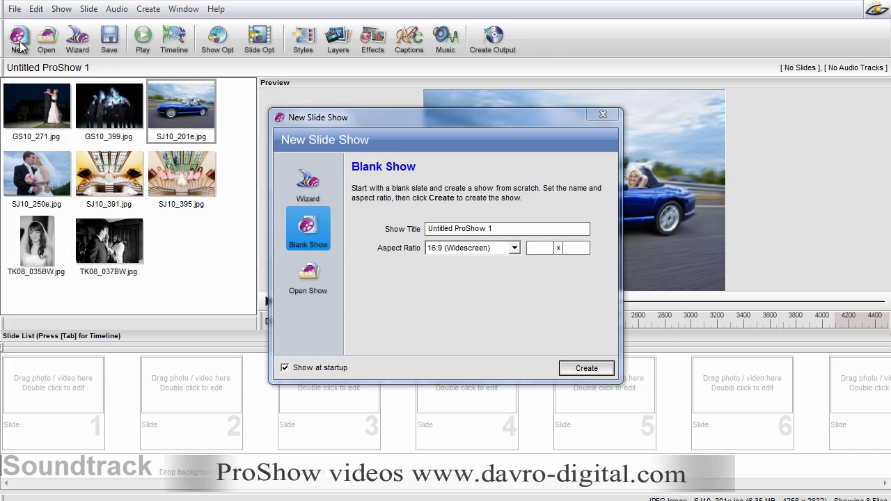
- Start a blank show titled 'new show' with a 16:9 (Widescreen) aspect ratio
{"action": "left_click", "coordinate": [480, 224]}
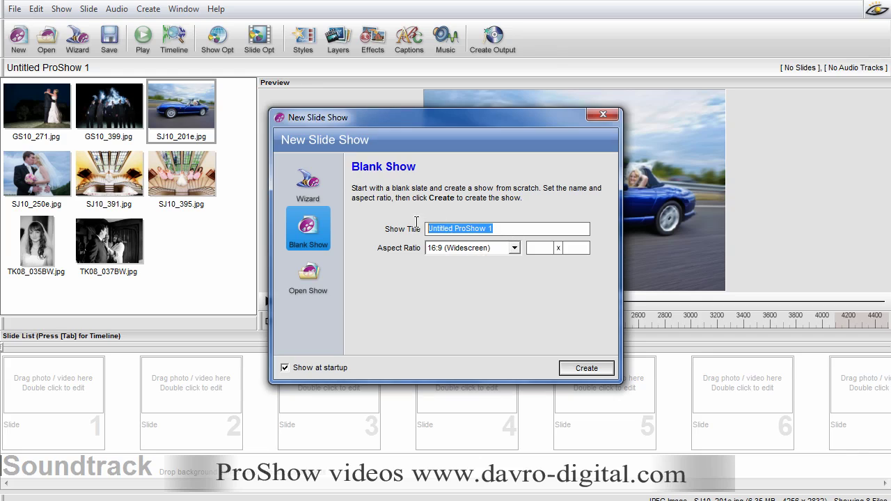
{"action": "type", "text": "new "}
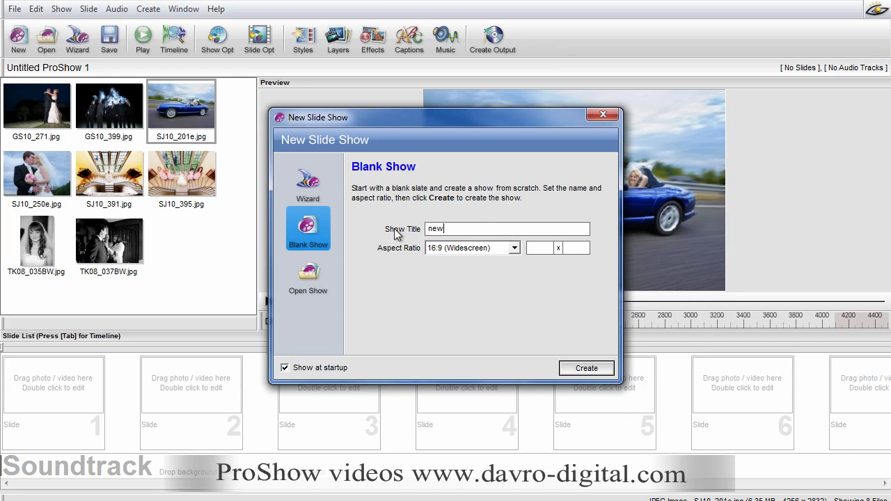
{"action": "type", "text": "show"}
{"action": "left_click", "coordinate": [513, 248]}
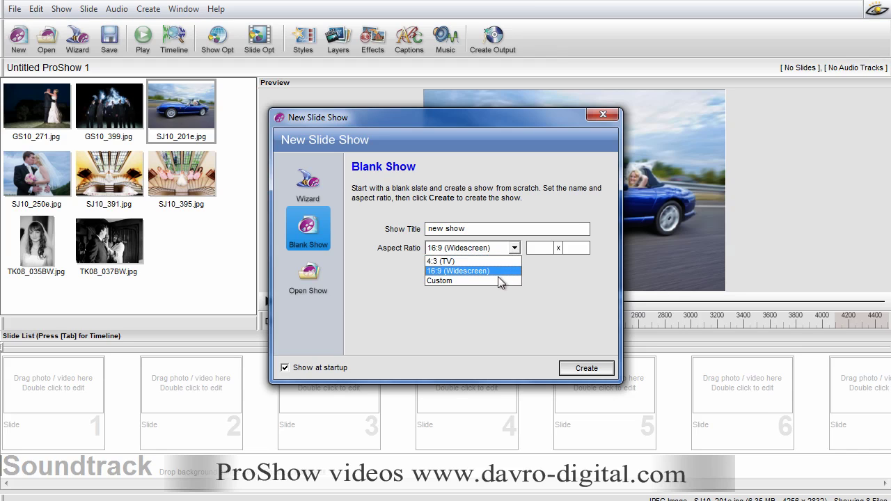
{"action": "left_click", "coordinate": [497, 279]}
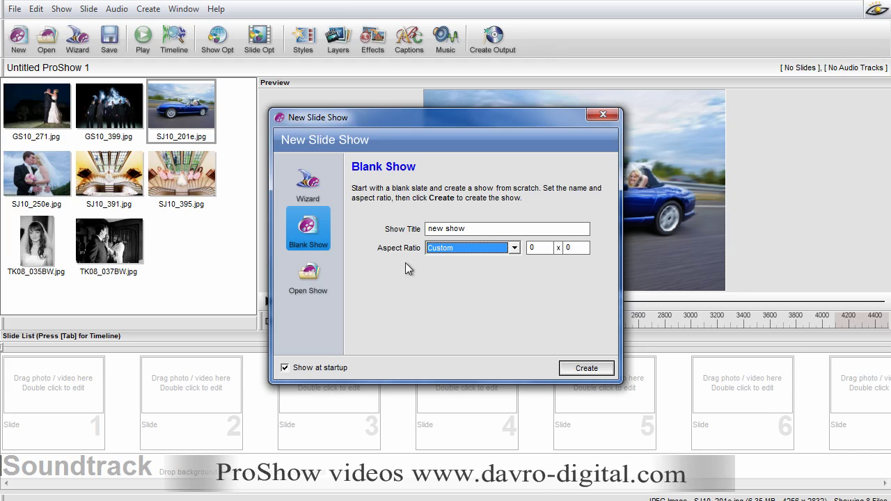
{"action": "left_click", "coordinate": [514, 248]}
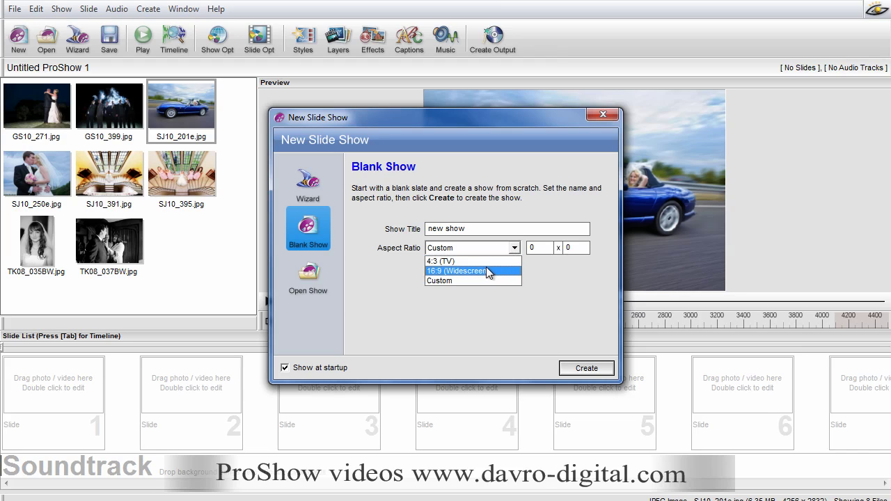
{"action": "left_click", "coordinate": [489, 272]}
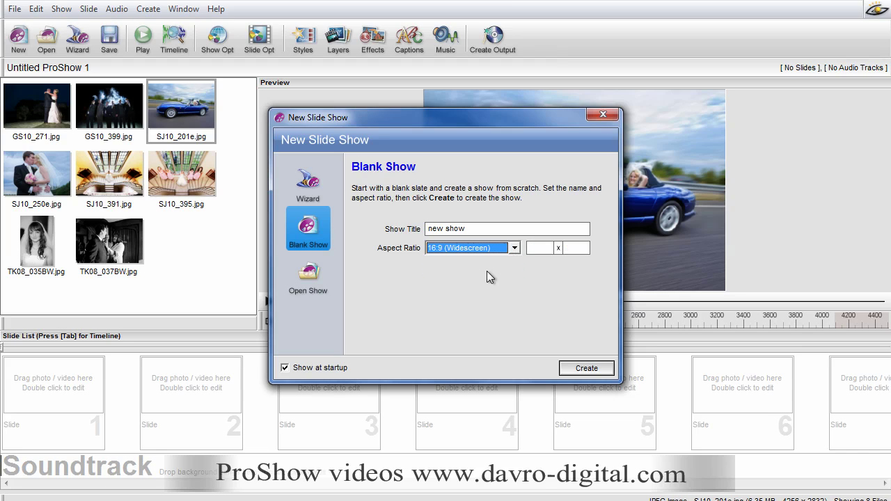
{"action": "left_click", "coordinate": [586, 368]}
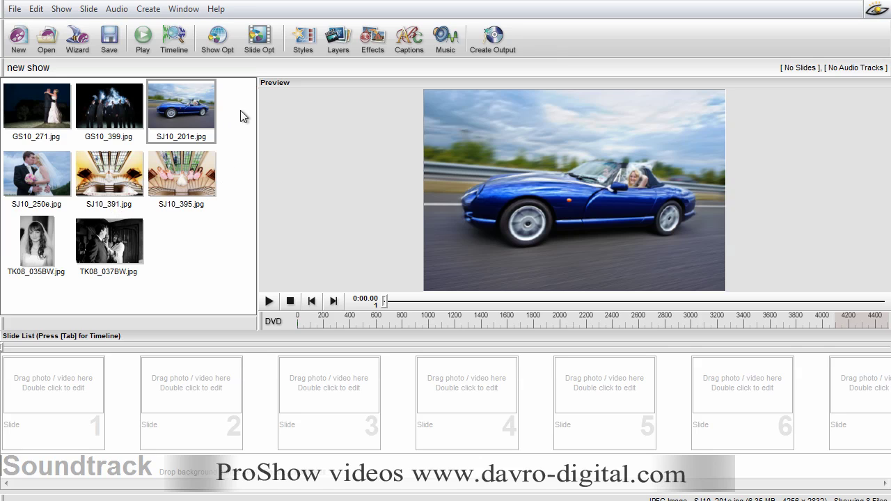
- Select the top six colour wedding photos and drag them into the slide list as Slides 1–6
{"action": "left_click_drag", "start_coordinate": [237, 104], "coordinate": [49, 192]}
{"action": "left_click_drag", "start_coordinate": [180, 183], "coordinate": [59, 394]}
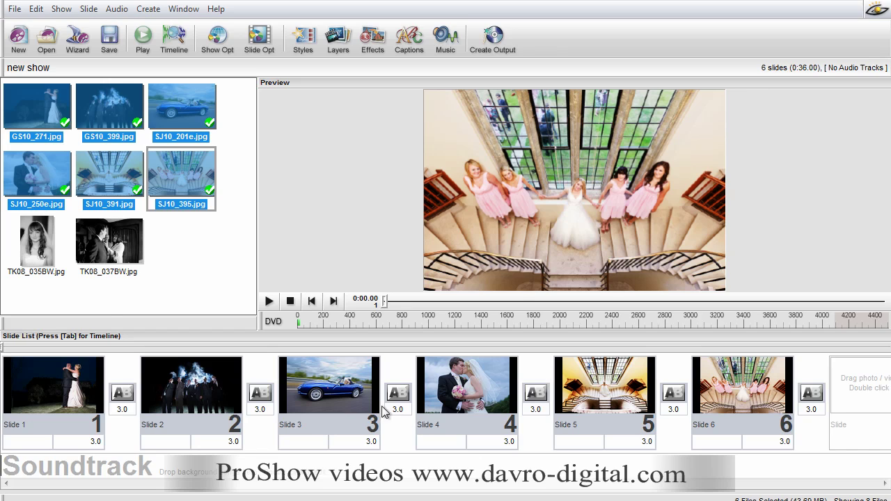
- Move slides 3 and 4, the car photos, later in the show
{"action": "left_click", "coordinate": [348, 406]}
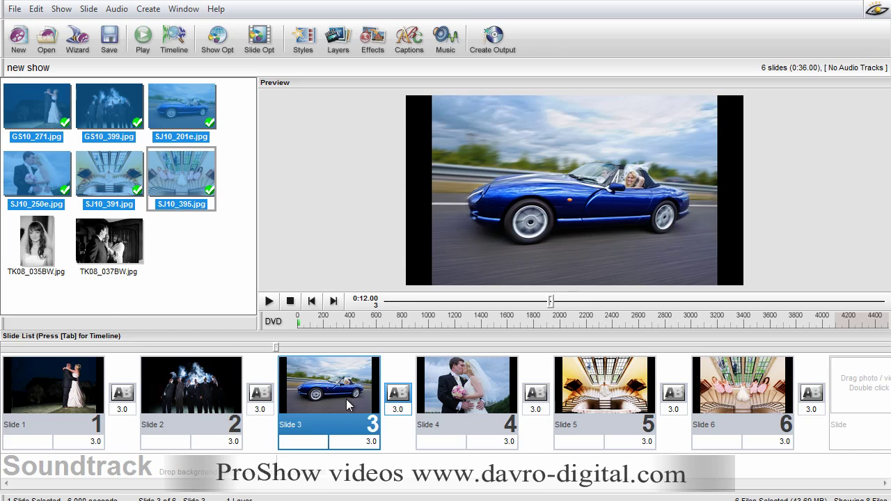
{"action": "left_click", "coordinate": [466, 397], "text": "ctrl"}
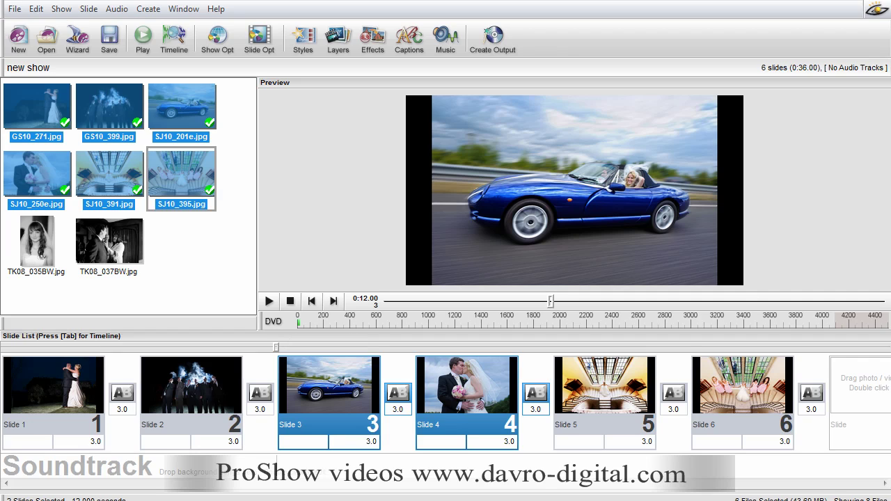
{"action": "key", "text": "shift+period"}
{"action": "key", "text": "shift+period"}
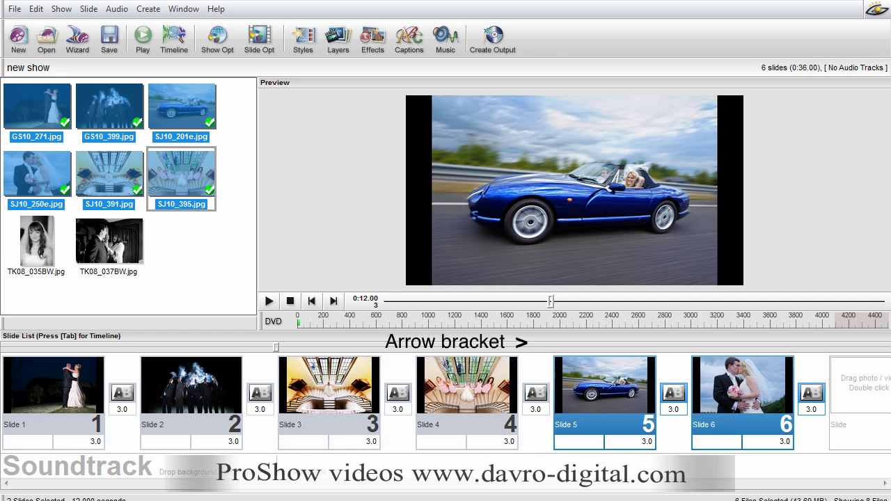
- Move the groomsmen slide to first position, check the preview, then select slide 2
{"action": "left_click", "coordinate": [175, 404]}
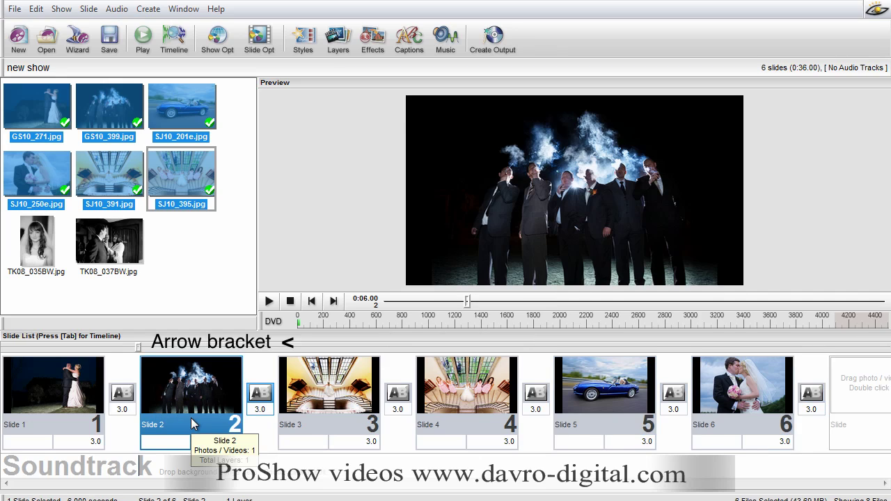
{"action": "key", "text": "shift+comma"}
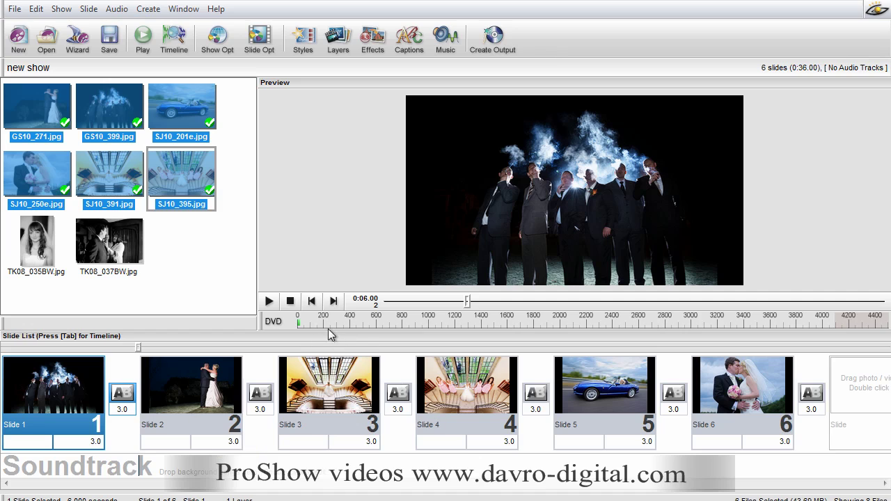
{"action": "left_click_drag", "start_coordinate": [468, 302], "coordinate": [752, 323]}
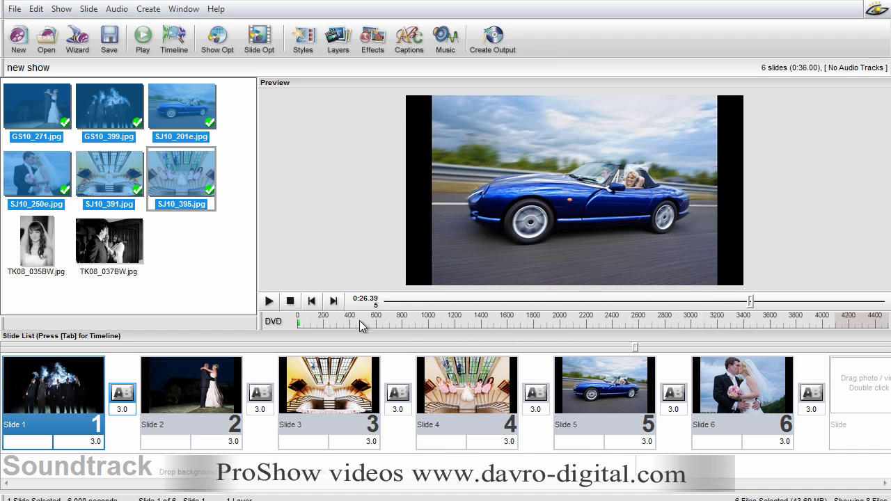
{"action": "left_click", "coordinate": [311, 301]}
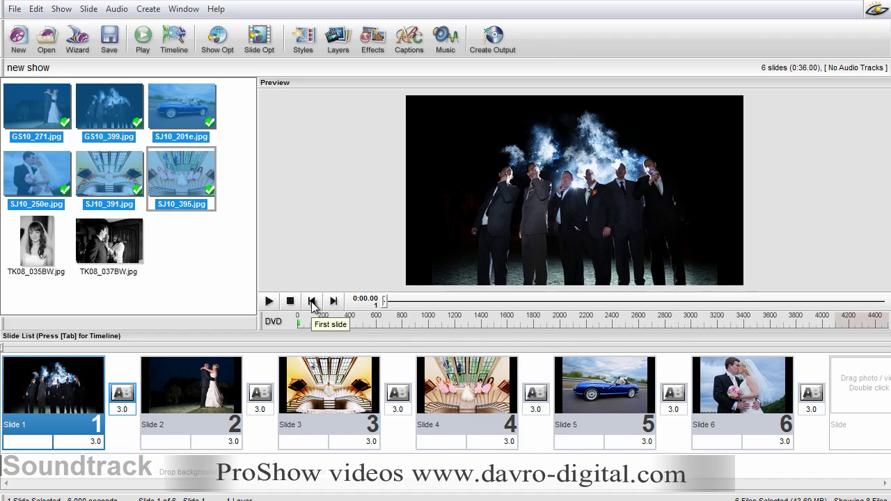
{"action": "left_click", "coordinate": [187, 388]}
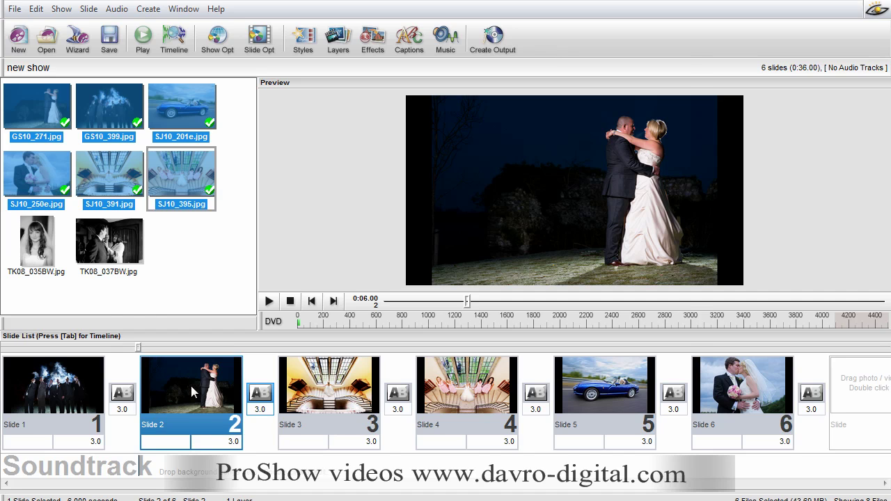
- Give slide 2's ending position a 119% zoom and 5° rotation in Motion Effects
{"action": "double_click", "coordinate": [189, 383]}
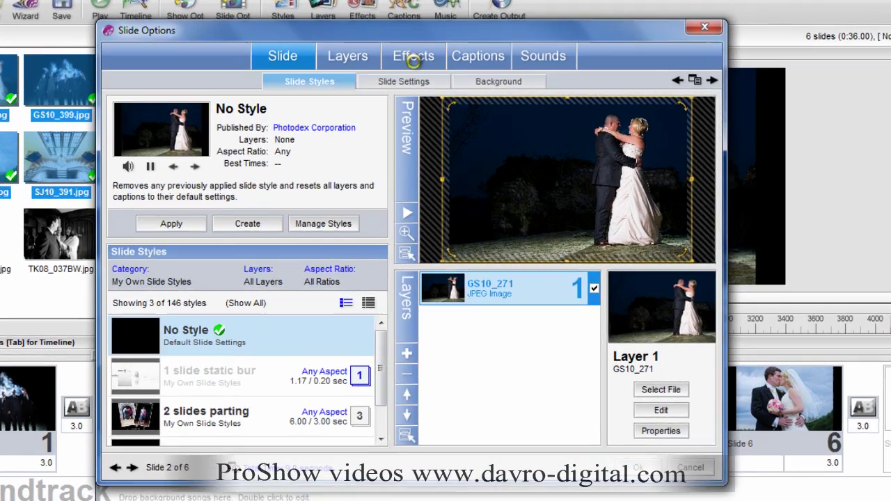
{"action": "left_click", "coordinate": [417, 84]}
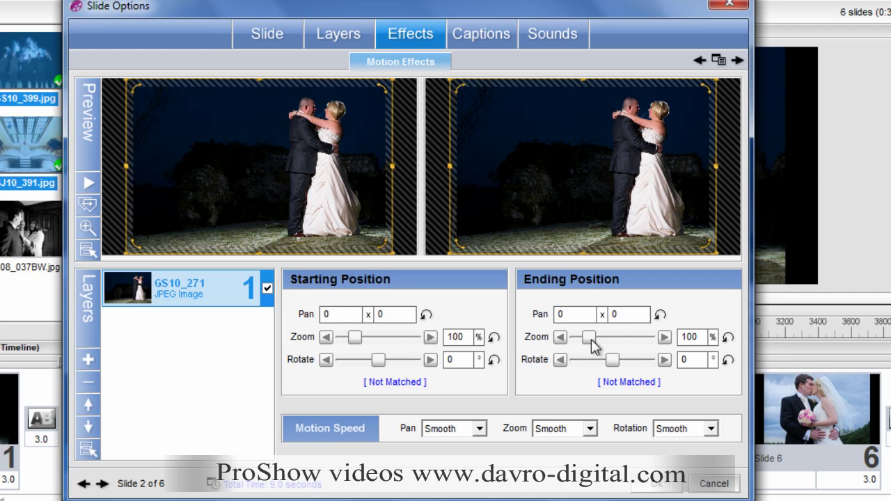
{"action": "left_click_drag", "start_coordinate": [589, 341], "coordinate": [595, 344]}
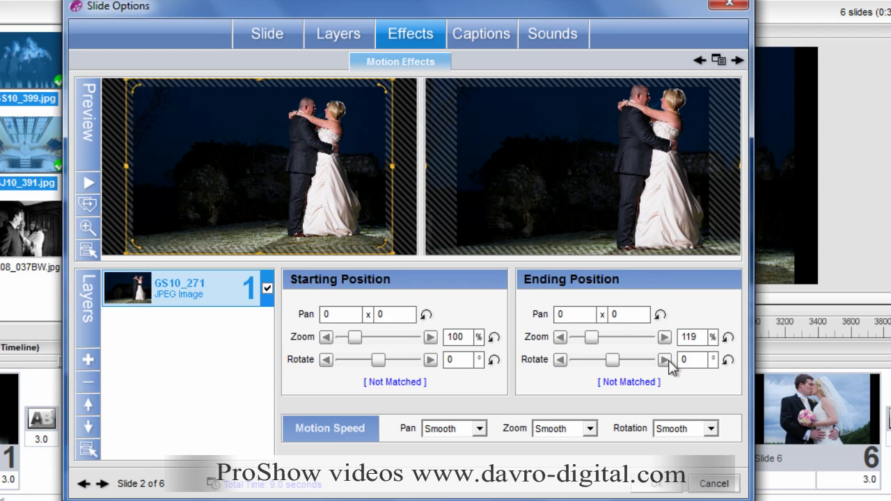
{"action": "left_click_drag", "start_coordinate": [612, 362], "coordinate": [611, 362]}
{"action": "double_click", "coordinate": [703, 360]}
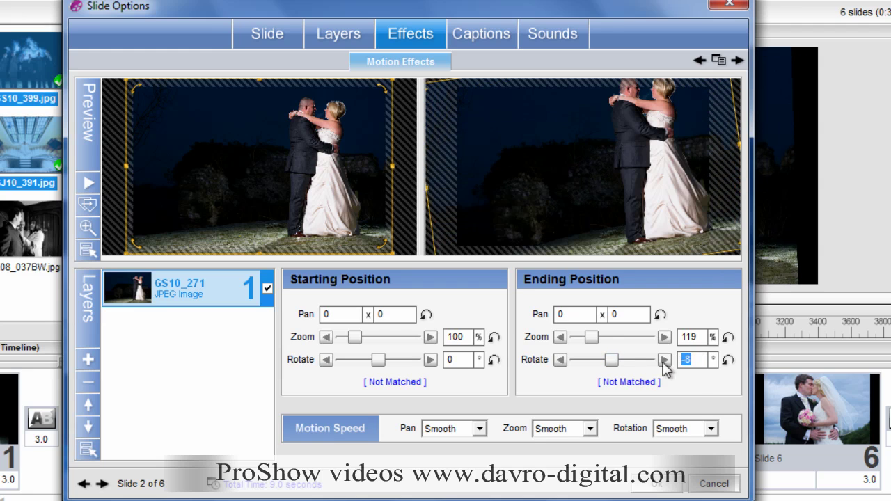
{"action": "type", "text": "5"}
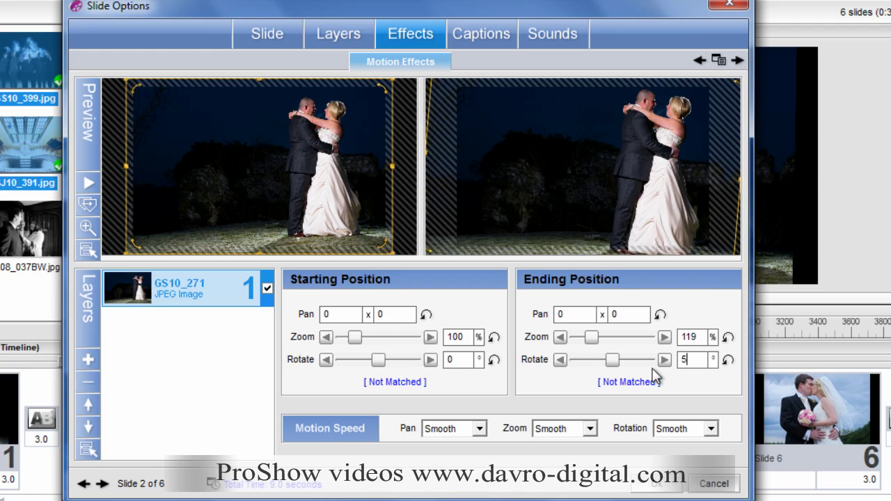
{"action": "key", "text": "BackSpace"}
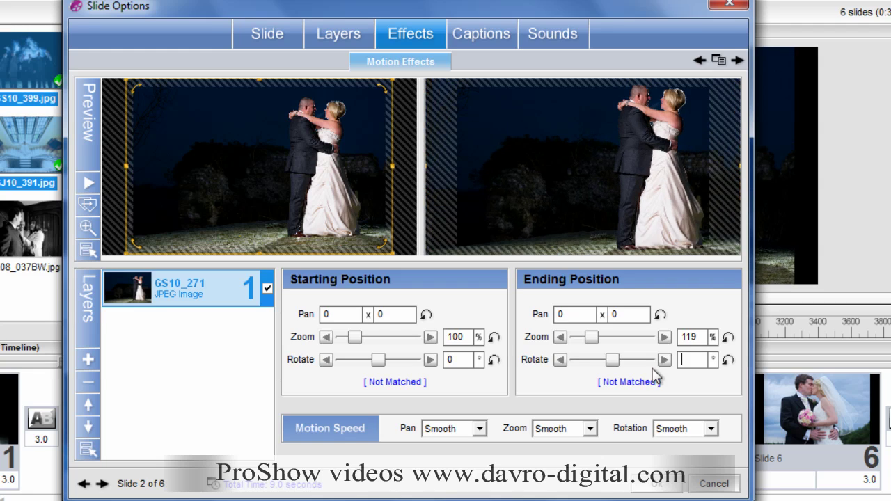
{"action": "type", "text": "-5"}
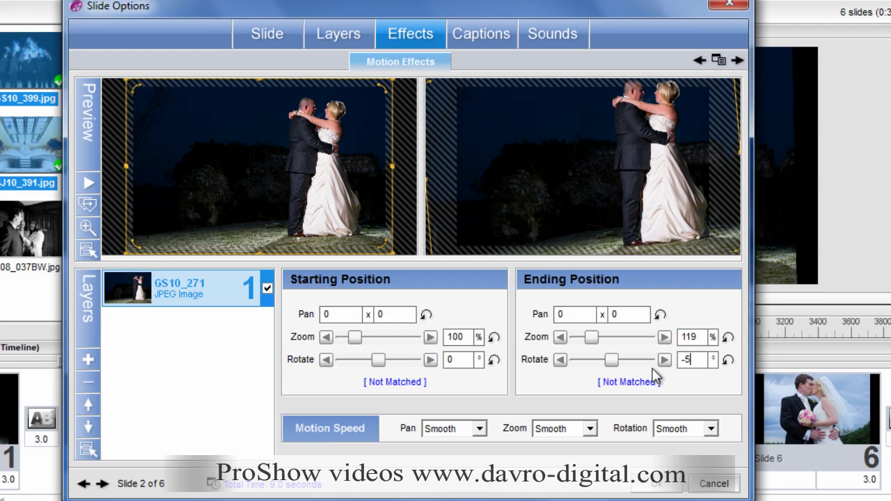
{"action": "key", "text": "BackSpace"}
{"action": "key", "text": "BackSpace"}
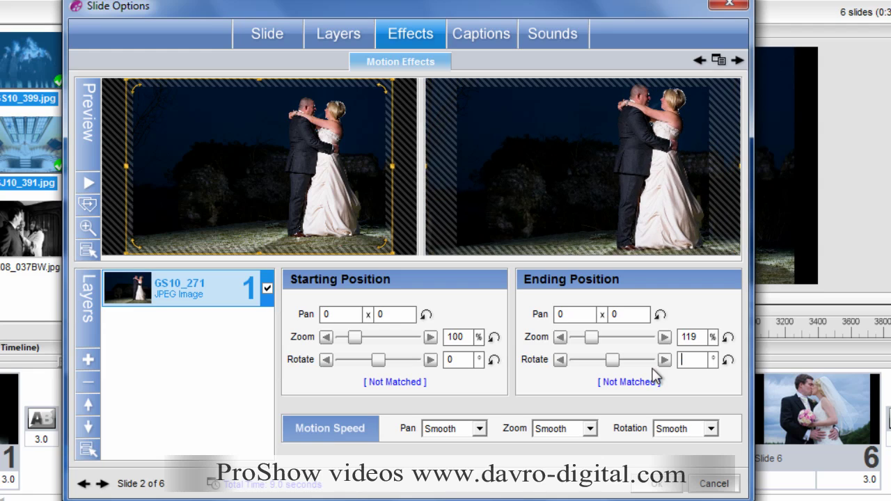
{"action": "type", "text": "5"}
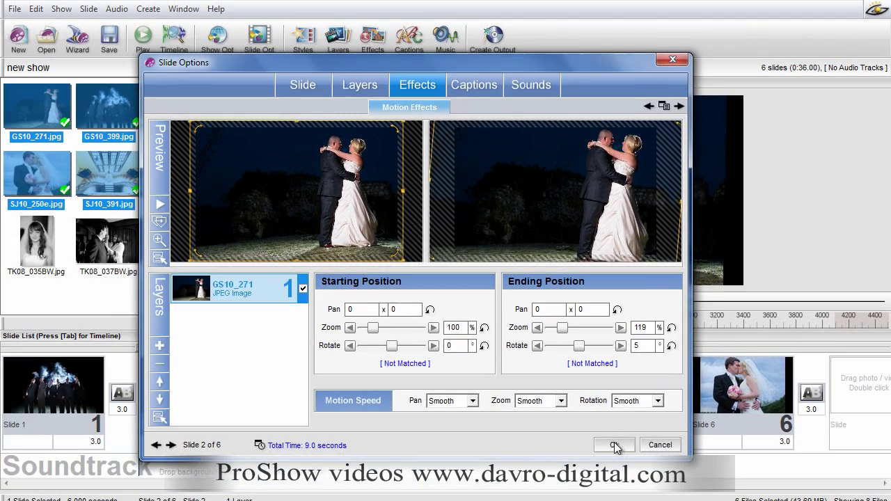
{"action": "left_click", "coordinate": [615, 446]}
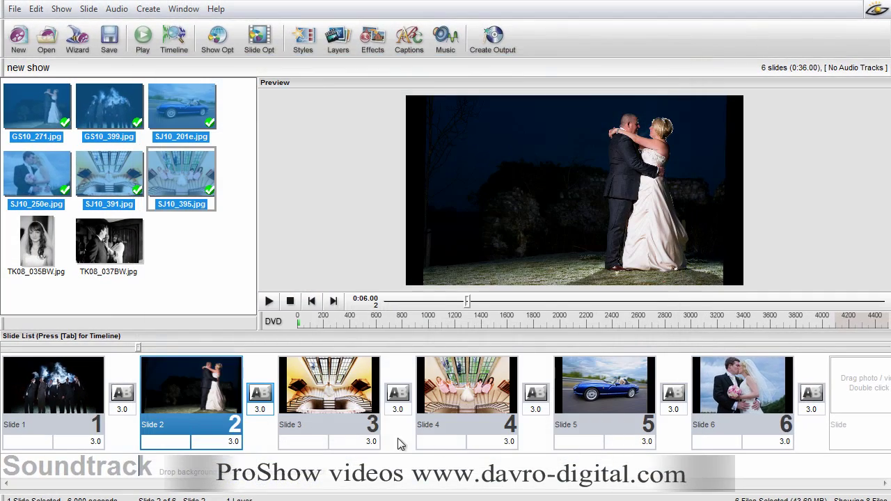
- Scrub the preview into slide 2 and reopen slide 2's options to its motion effects
{"action": "left_click_drag", "start_coordinate": [130, 349], "coordinate": [170, 354]}
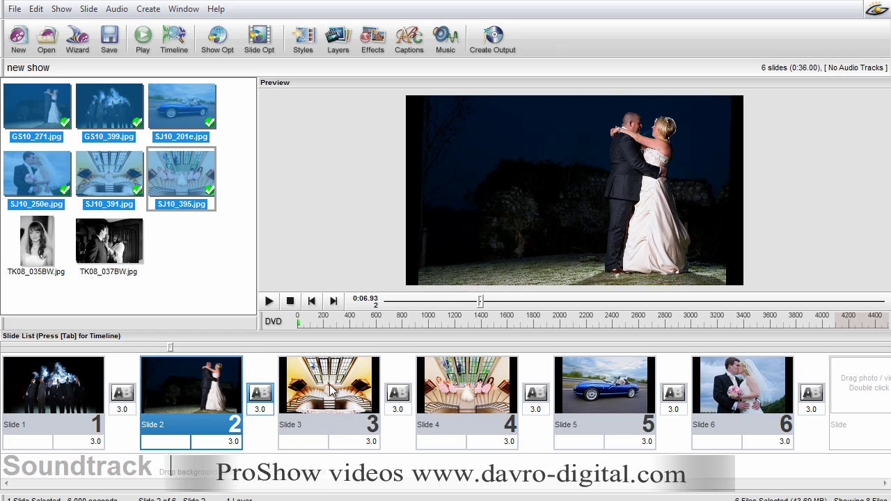
{"action": "double_click", "coordinate": [190, 393]}
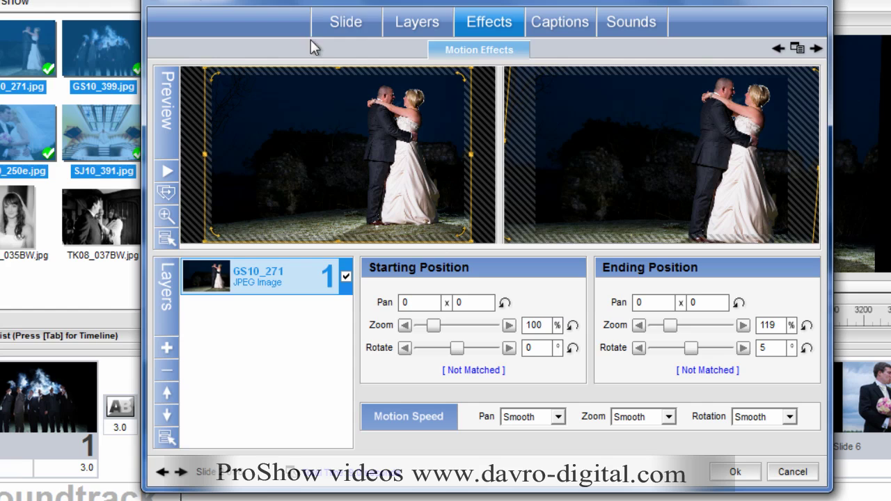
- On the Slide Styles page, filter the category list to My Own Slide Styles
{"action": "left_click", "coordinate": [343, 25]}
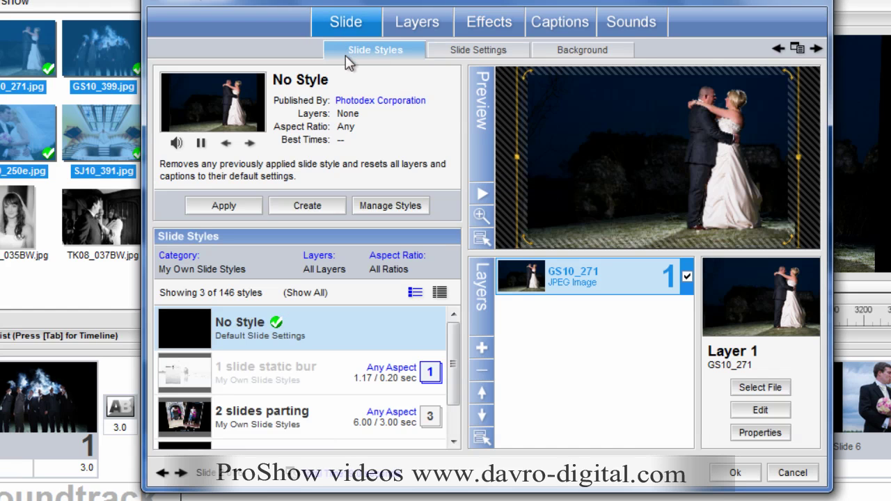
{"action": "left_click", "coordinate": [198, 267]}
{"action": "left_click", "coordinate": [234, 289]}
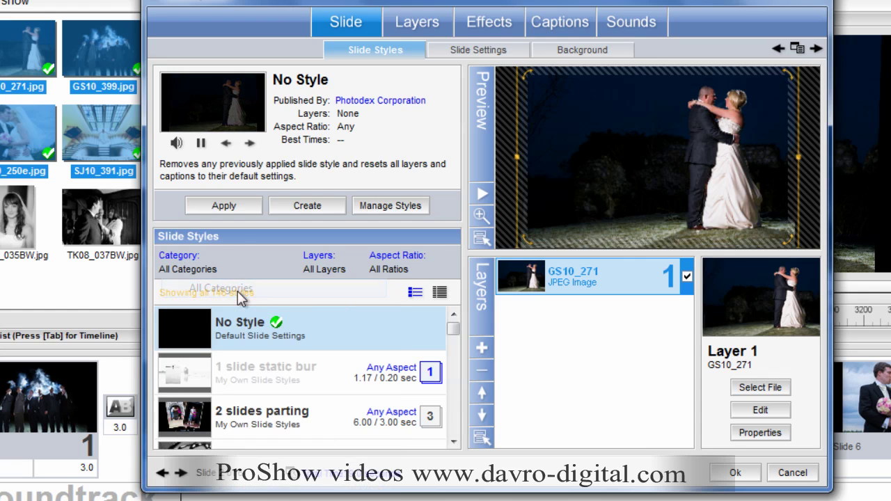
{"action": "left_click_drag", "start_coordinate": [452, 329], "coordinate": [449, 371]}
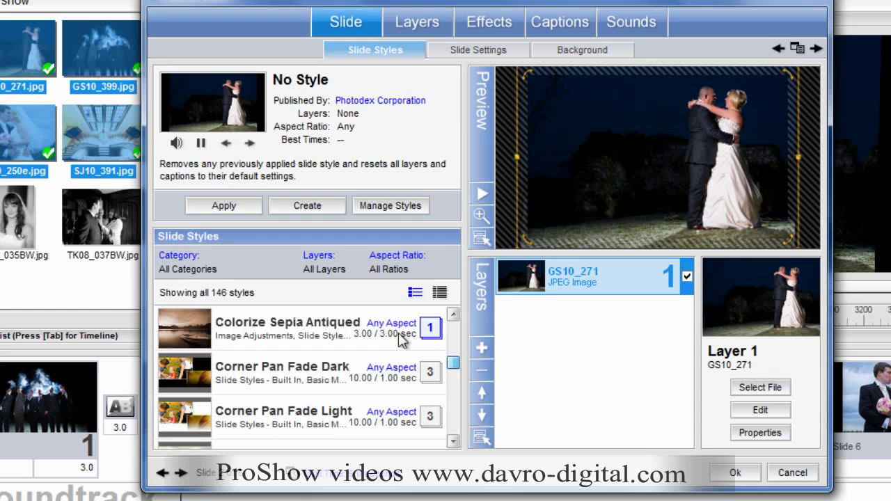
{"action": "left_click", "coordinate": [197, 256]}
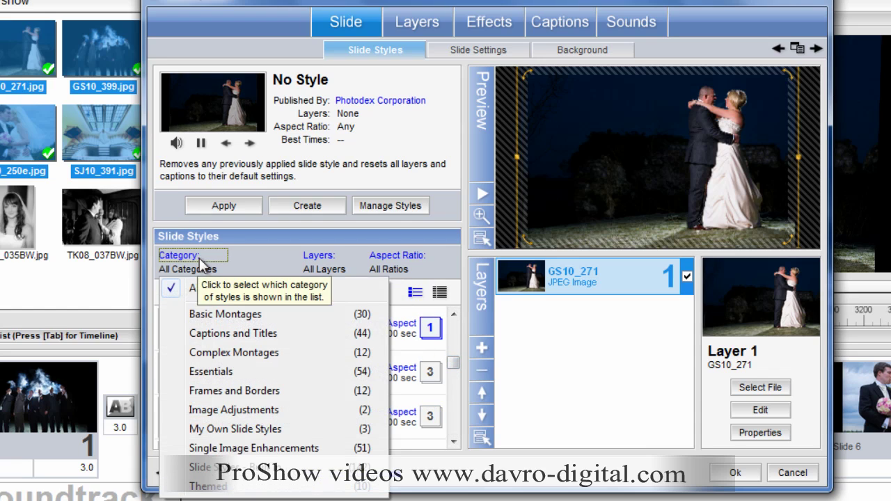
{"action": "left_click", "coordinate": [240, 428]}
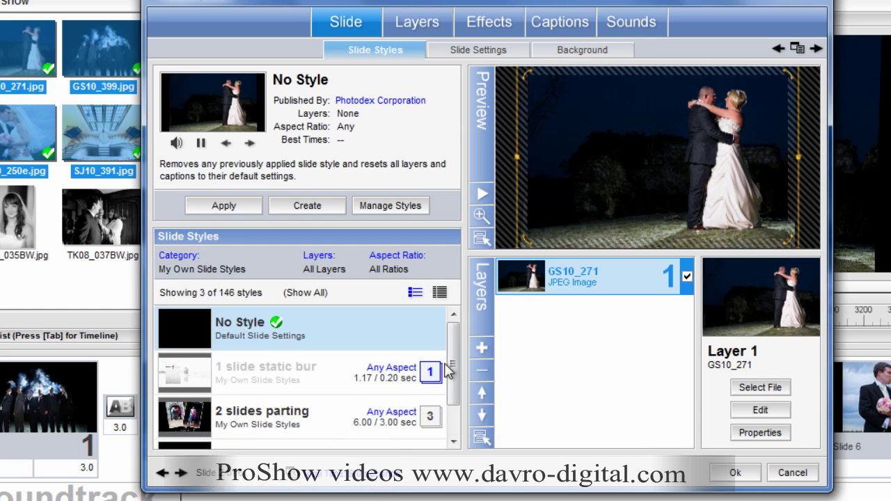
{"action": "left_click_drag", "start_coordinate": [452, 371], "coordinate": [453, 398]}
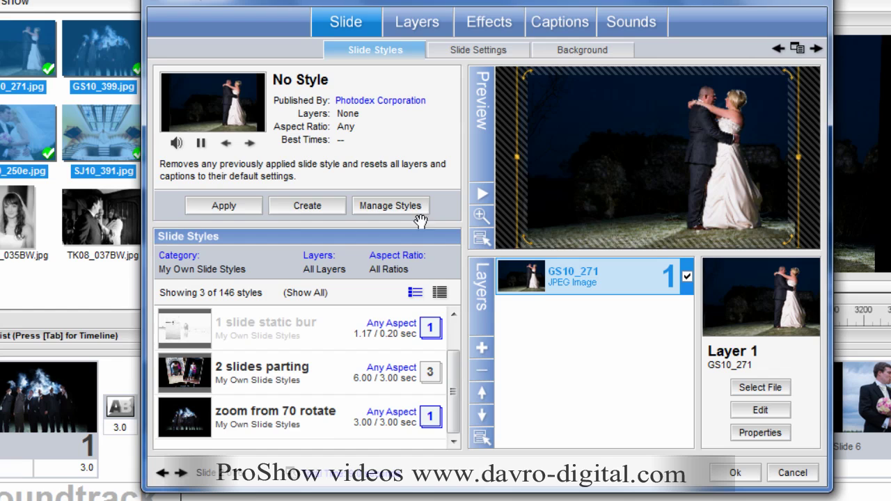
- Name a new slide style 'Zoom Rotate', allow any aspect ratio, and begin the description with 'Zoom 119 Rotate'
{"action": "left_click", "coordinate": [302, 208]}
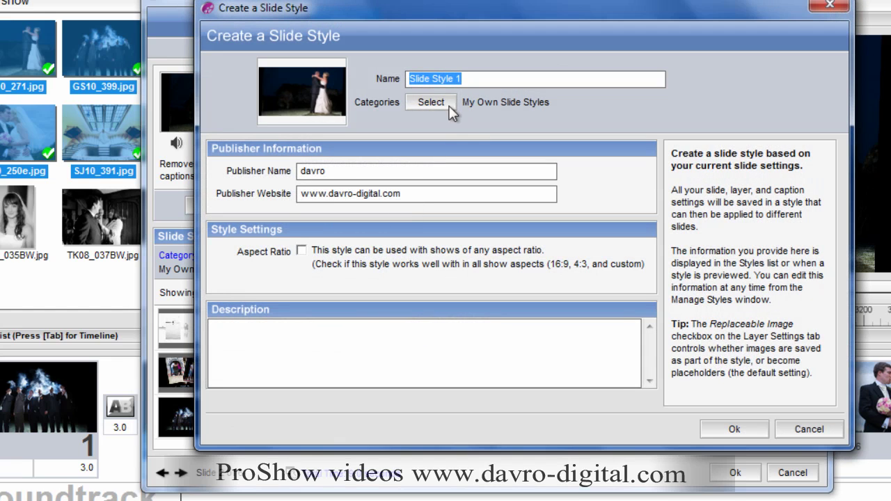
{"action": "type", "text": "Zo"}
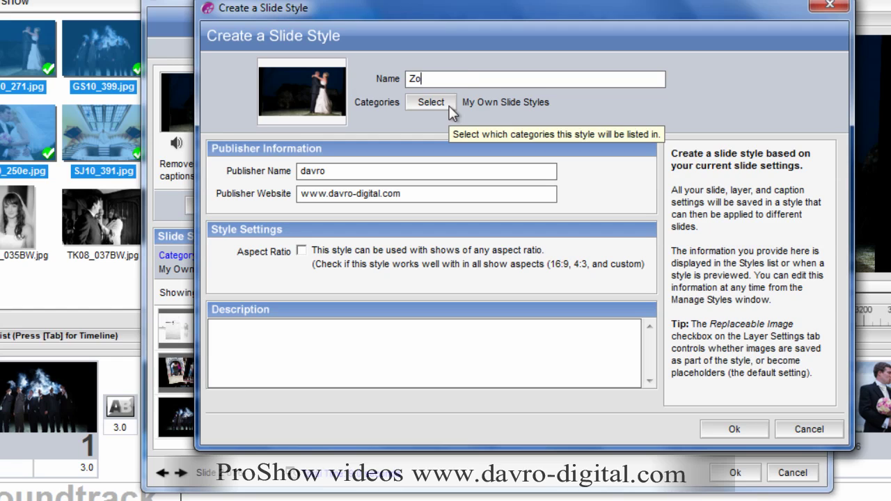
{"action": "type", "text": "om Rotate"}
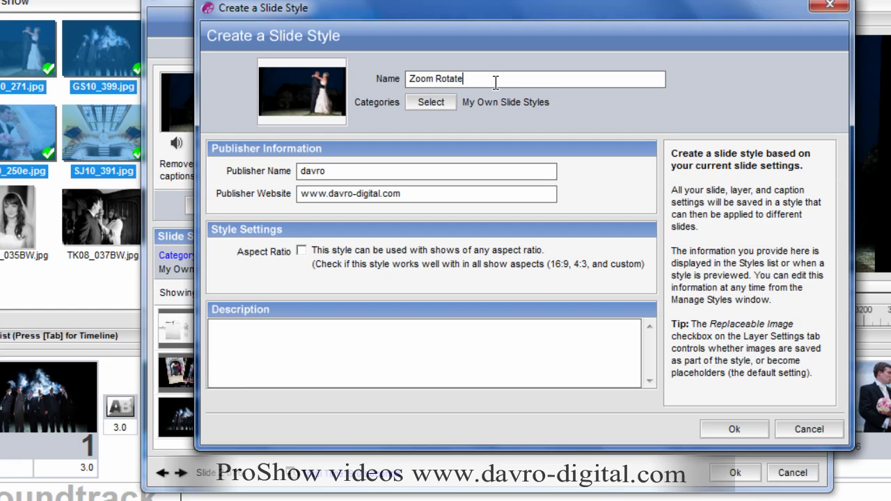
{"action": "left_click_drag", "start_coordinate": [472, 79], "coordinate": [391, 76]}
{"action": "key", "text": "ctrl+c"}
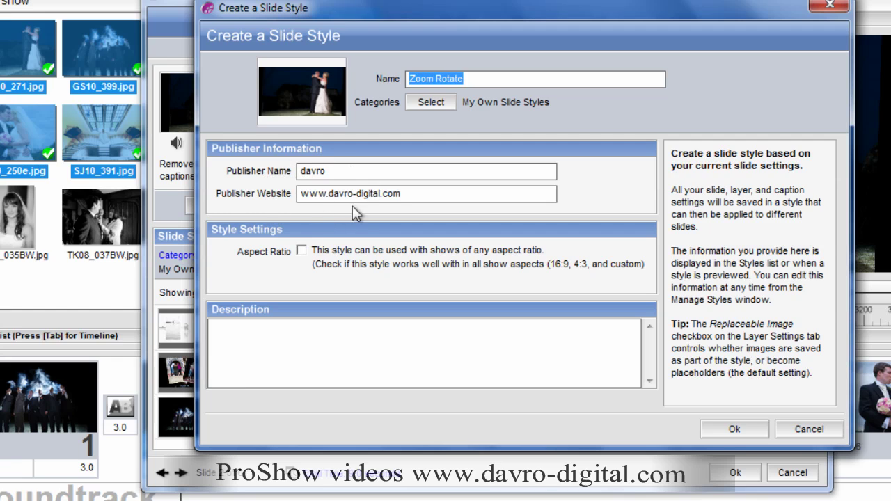
{"action": "left_click", "coordinate": [302, 251]}
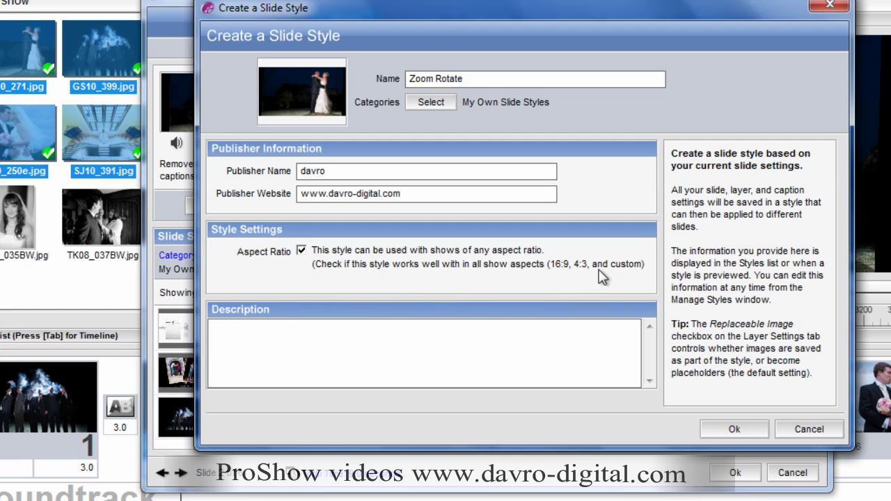
{"action": "left_click", "coordinate": [266, 350]}
{"action": "key", "text": "ctrl+v"}
{"action": "type", "text": "119"}
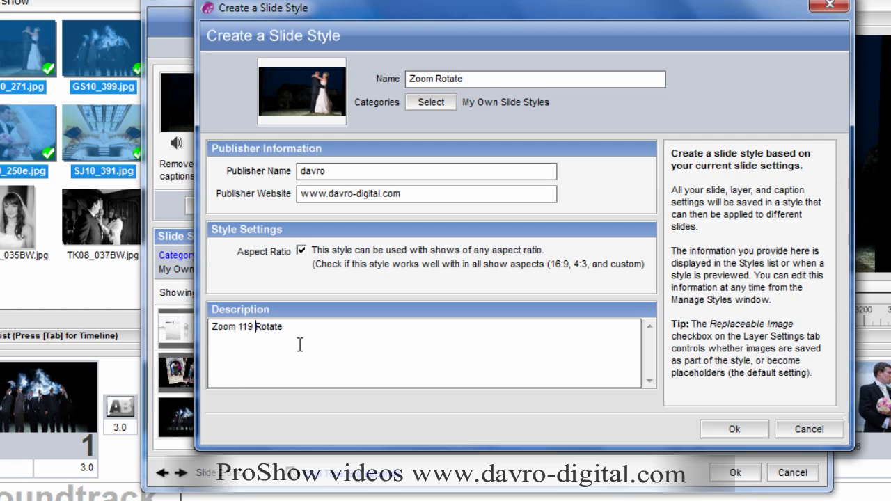
{"action": "left_click", "coordinate": [323, 327]}
- Complete the description as 'Zoom 119 Rotate 5' and save the Zoom Rotate style
{"action": "type", "text": "5"}
{"action": "left_click", "coordinate": [735, 430]}
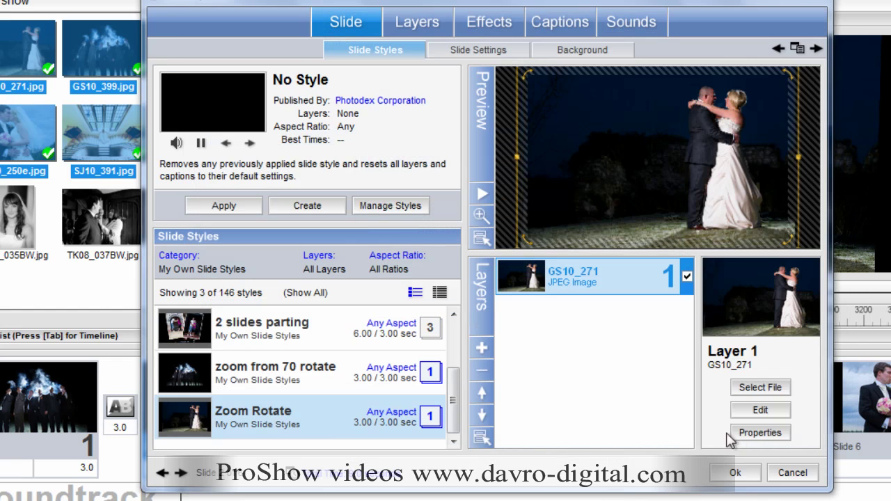
{"action": "left_click", "coordinate": [275, 413]}
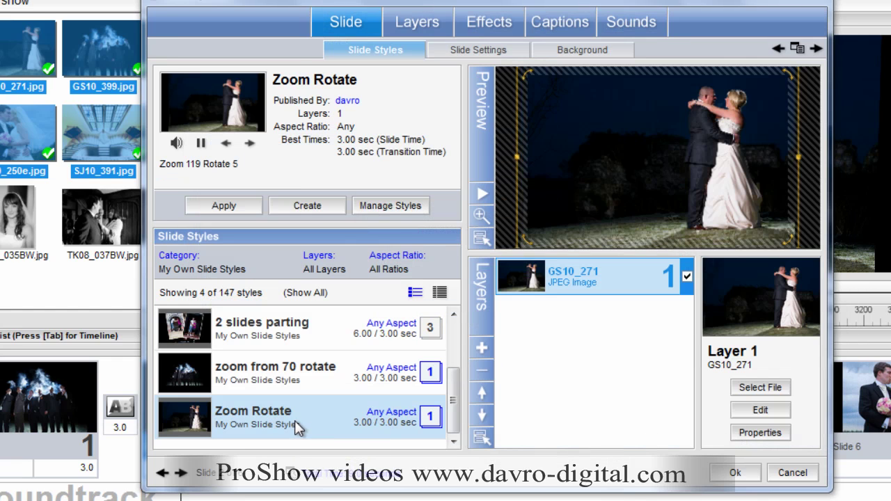
- Apply the Zoom Rotate style to slides 3, 4 and 5, then close Slide Options
{"action": "left_click", "coordinate": [181, 474]}
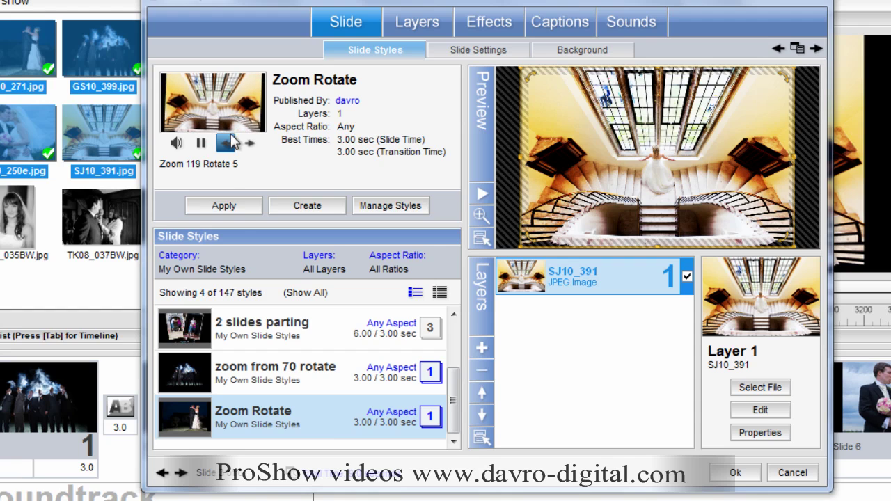
{"action": "left_click", "coordinate": [227, 205]}
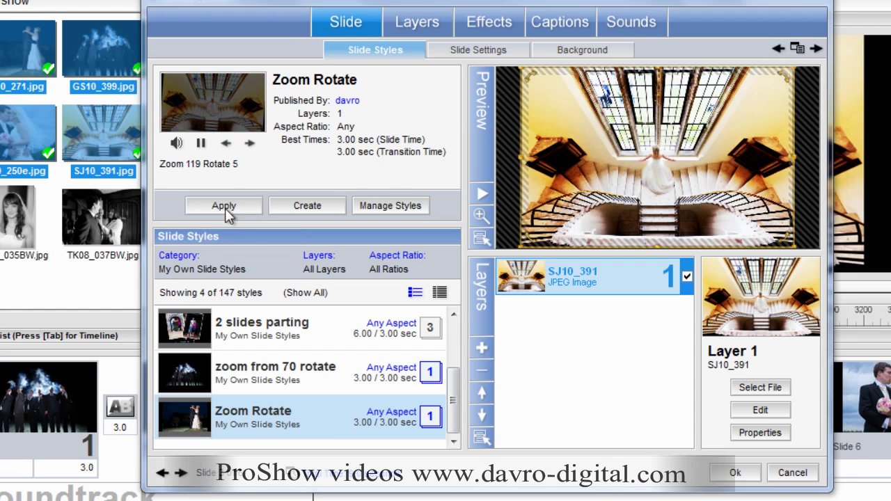
{"action": "left_click", "coordinate": [536, 291]}
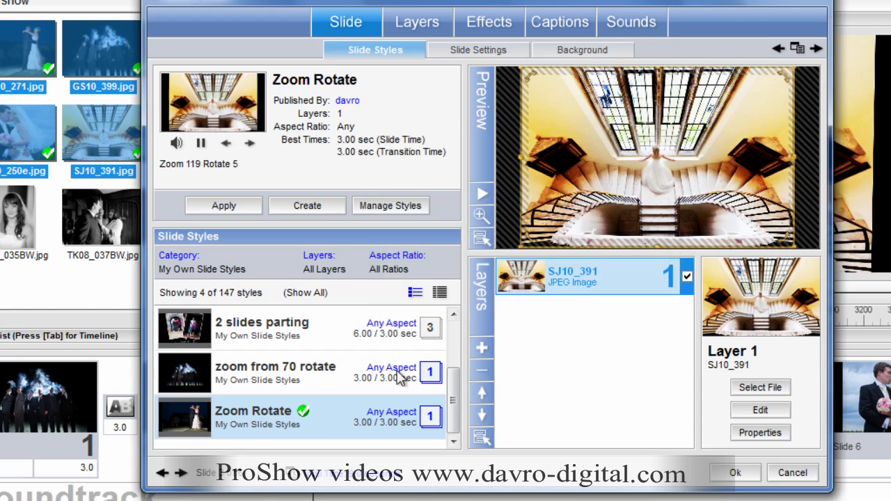
{"action": "left_click", "coordinate": [180, 473]}
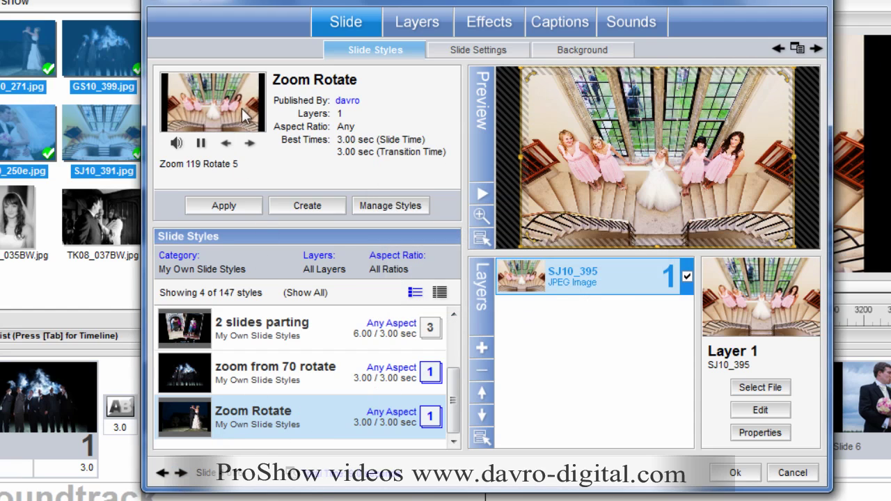
{"action": "left_click", "coordinate": [224, 205]}
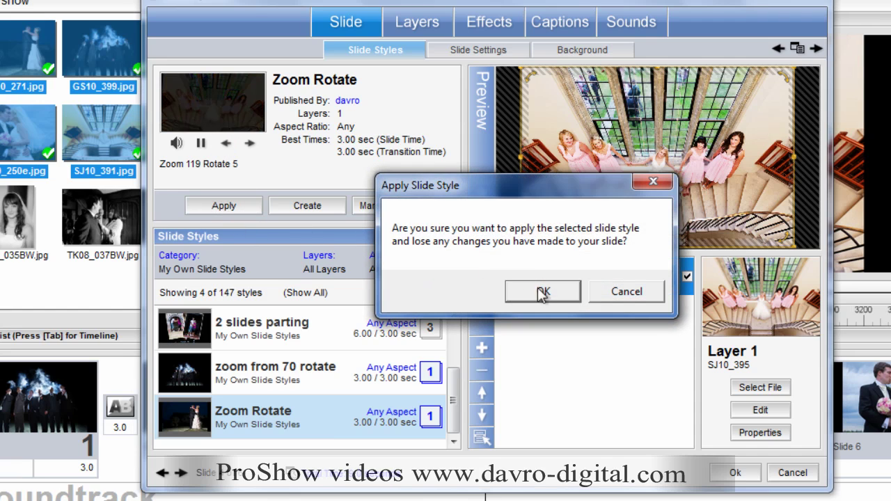
{"action": "left_click", "coordinate": [541, 291]}
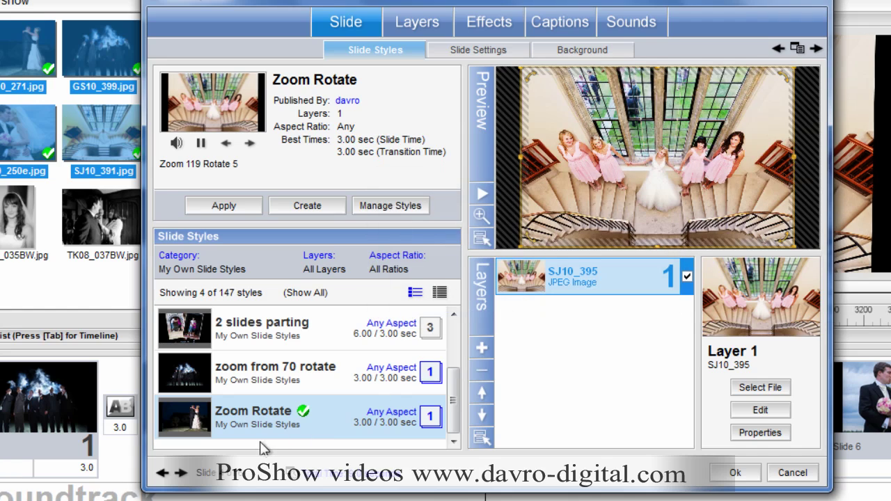
{"action": "left_click", "coordinate": [180, 473]}
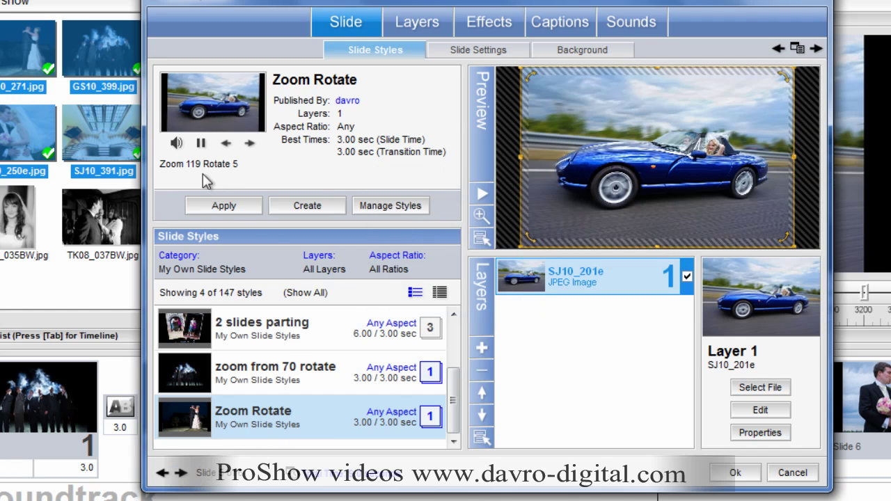
{"action": "left_click", "coordinate": [225, 207]}
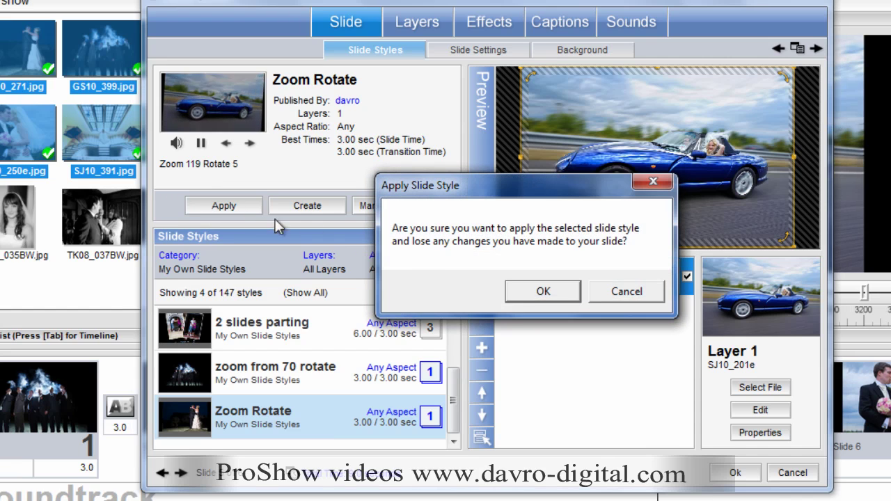
{"action": "left_click", "coordinate": [543, 296]}
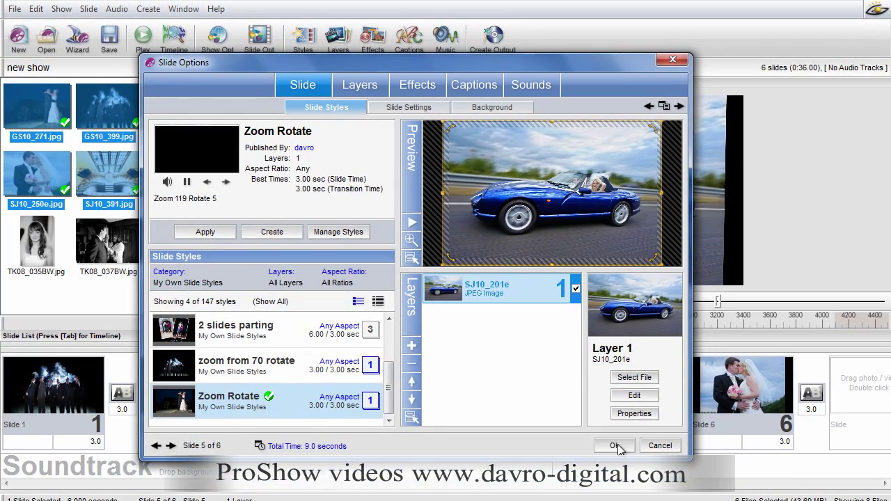
{"action": "left_click", "coordinate": [726, 470]}
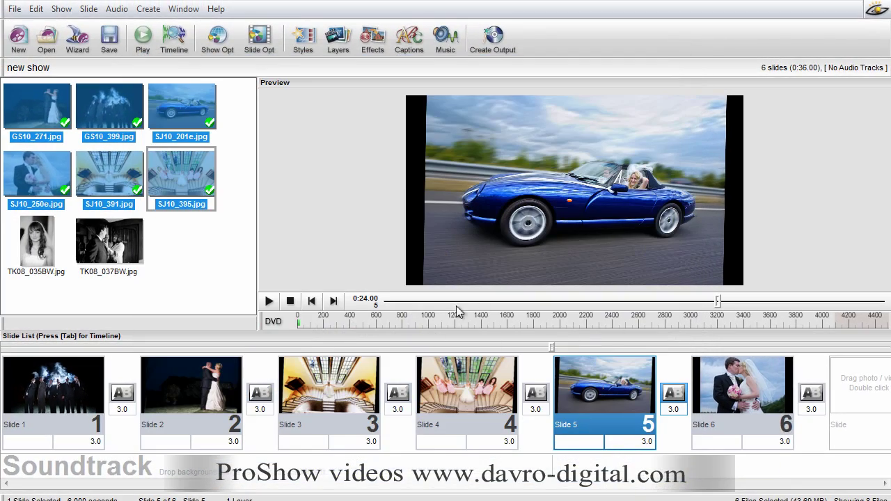
{"action": "left_click", "coordinate": [311, 302]}
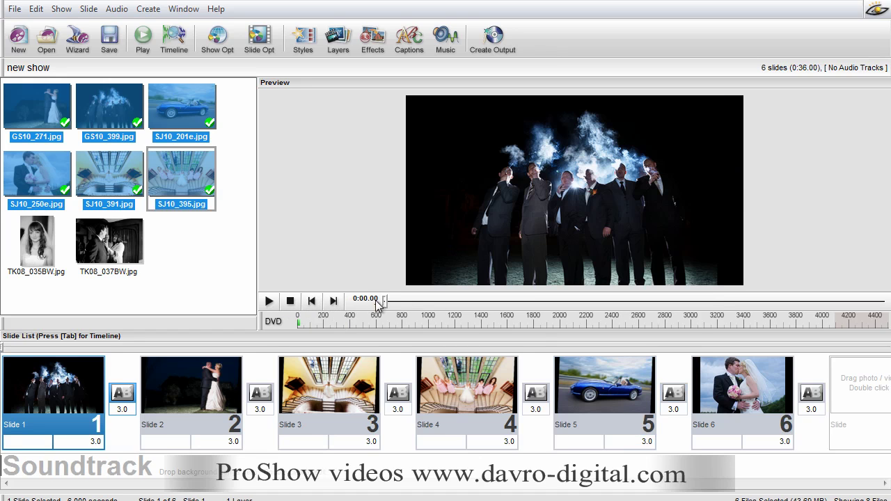
{"action": "left_click_drag", "start_coordinate": [385, 304], "coordinate": [433, 309]}
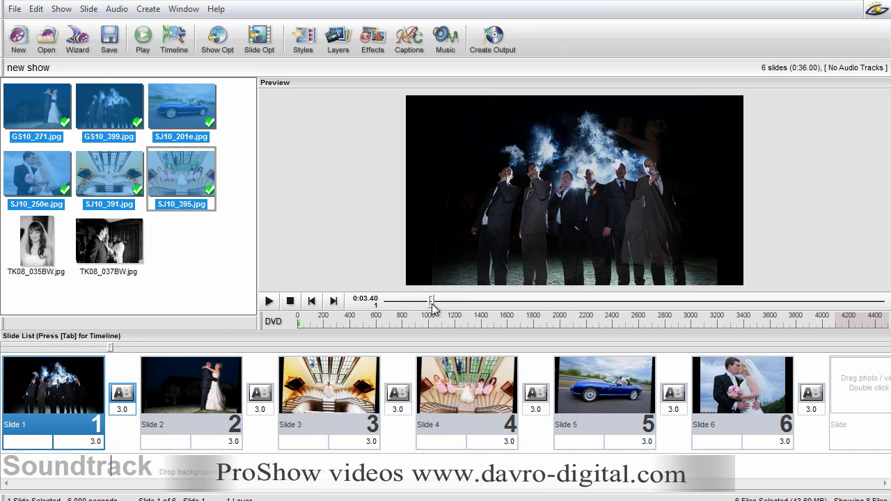
{"action": "left_click", "coordinate": [273, 301]}
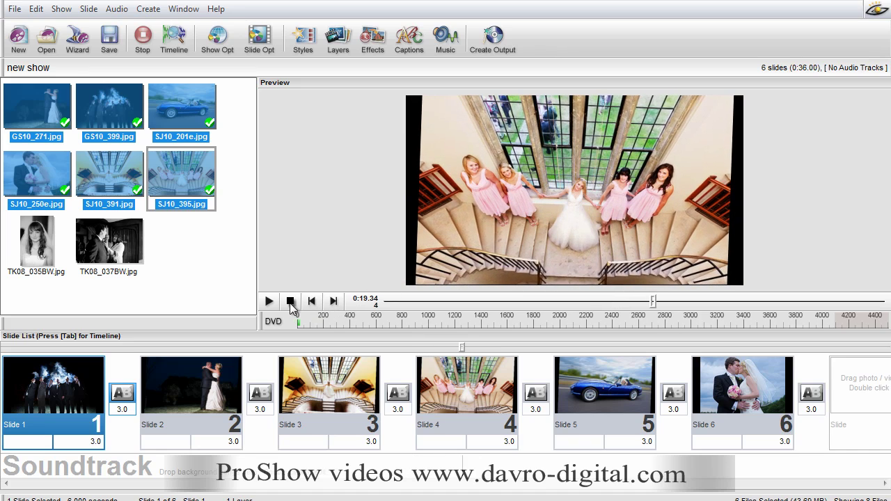
{"action": "left_click", "coordinate": [291, 307]}
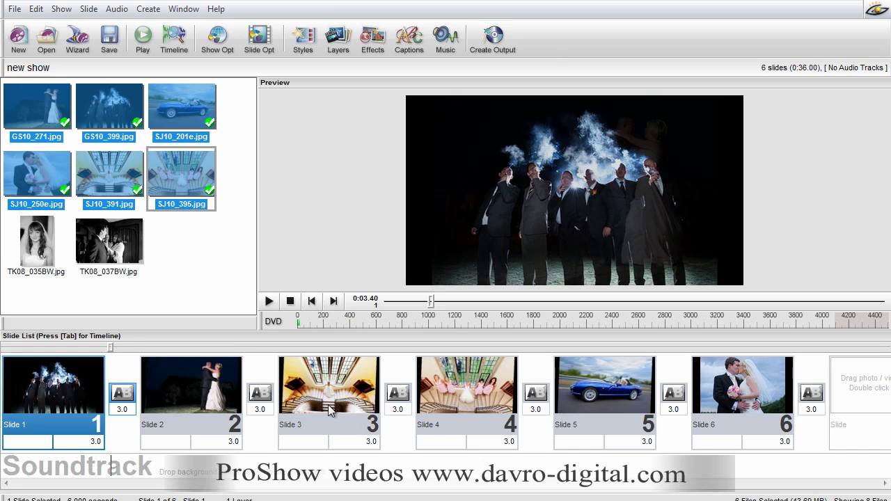
{"action": "left_click", "coordinate": [179, 381]}
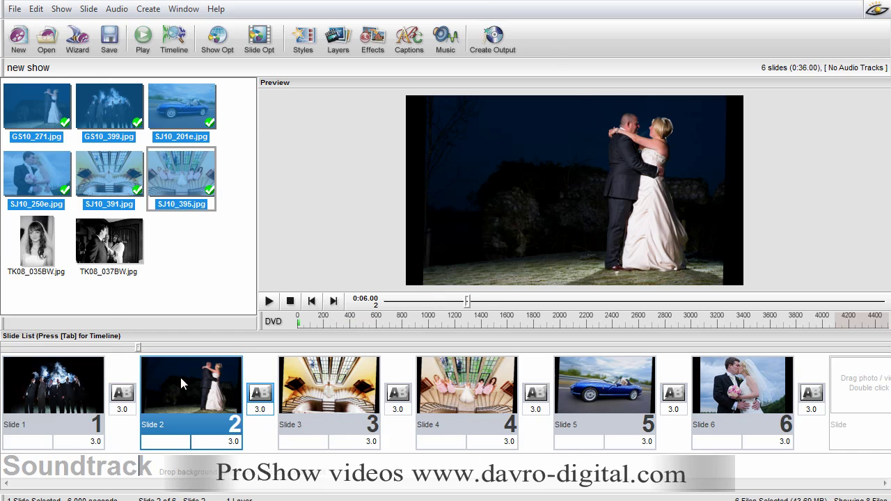
- Give slides 2–5 8-second transitions and 0-second display times
{"action": "left_click", "coordinate": [599, 401], "text": "shift"}
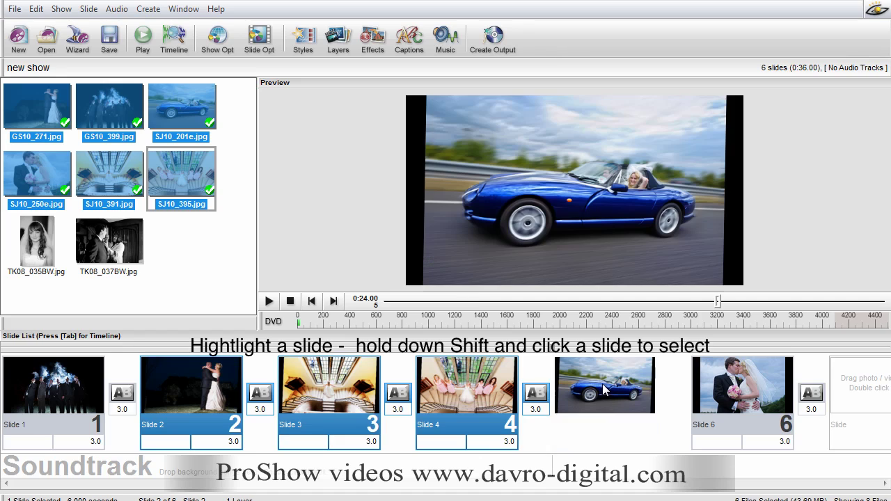
{"action": "left_click", "coordinate": [261, 412]}
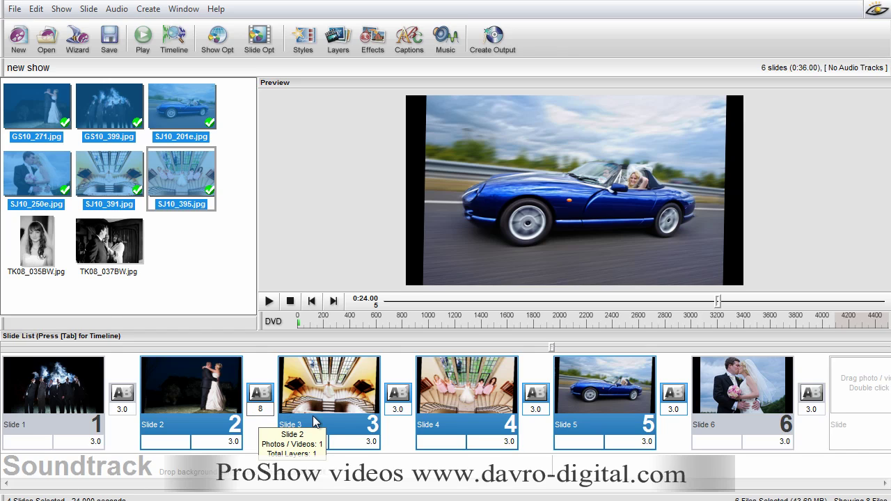
{"action": "key", "text": "Return"}
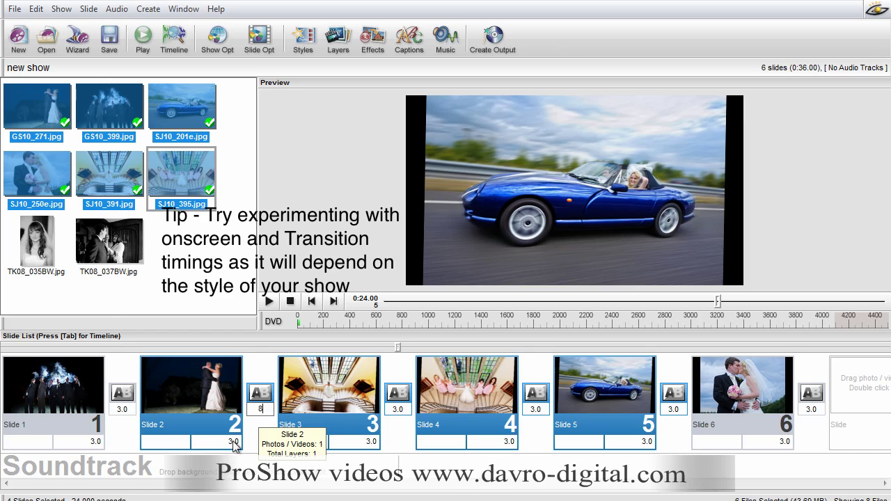
{"action": "left_click", "coordinate": [230, 443]}
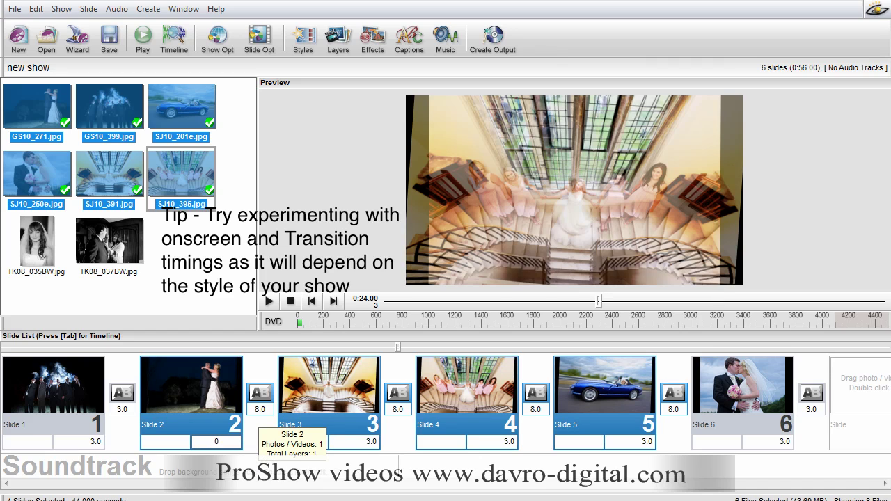
{"action": "key", "text": "Return"}
- Set the transition after slide 1 to 8 seconds and slide 1's duration to 1 second
{"action": "left_click", "coordinate": [116, 370]}
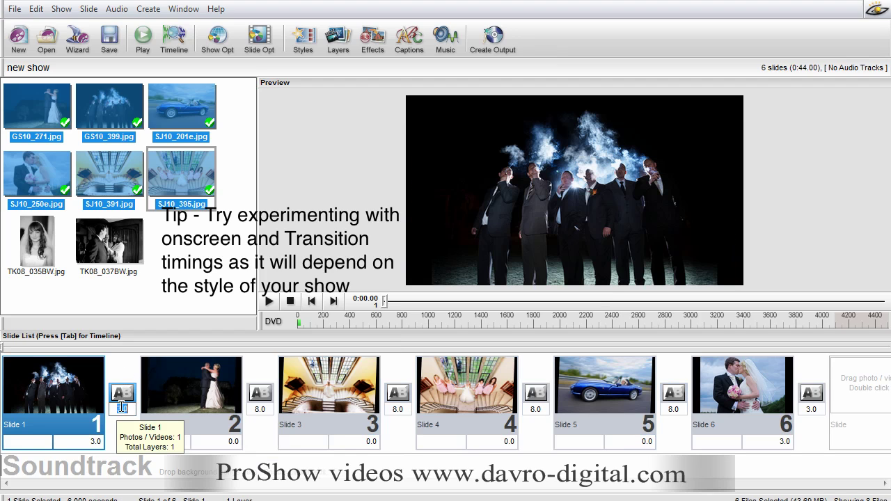
{"action": "type", "text": "8"}
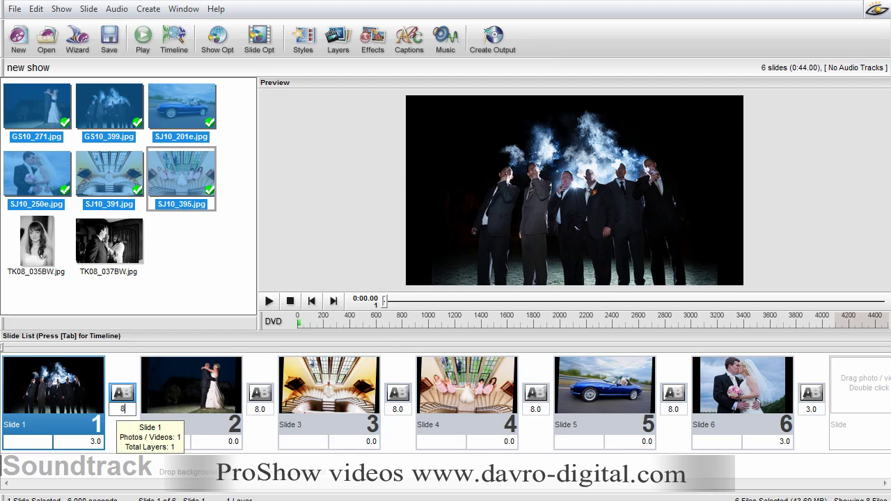
{"action": "left_click", "coordinate": [96, 446]}
{"action": "type", "text": "1"}
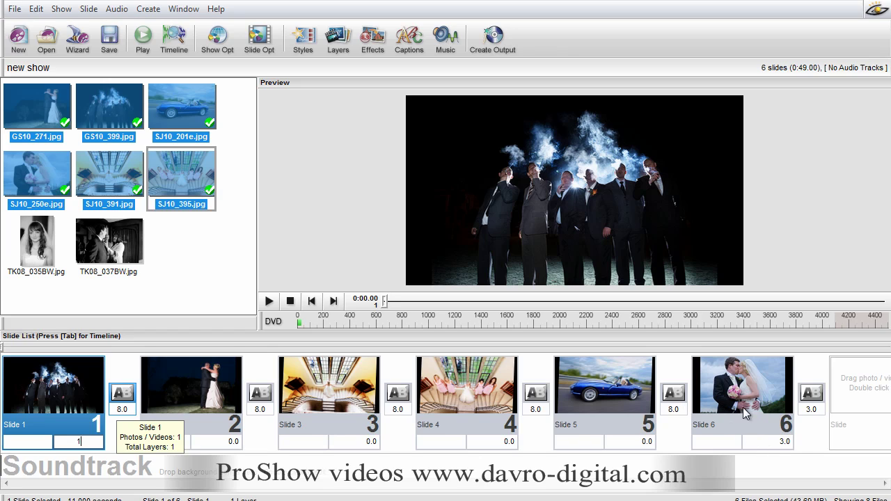
{"action": "left_click", "coordinate": [728, 395]}
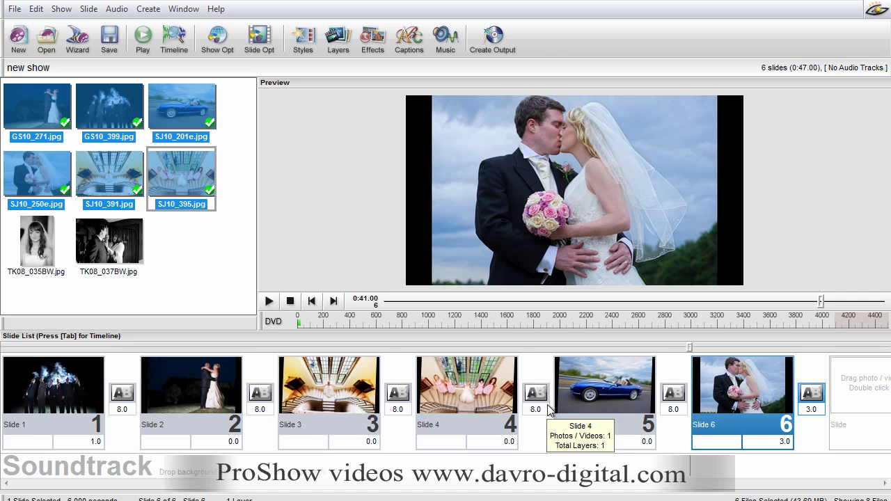
- Select all six slides and set their Scale Slide Image option to Fill Frame
{"action": "key", "text": "ctrl+a"}
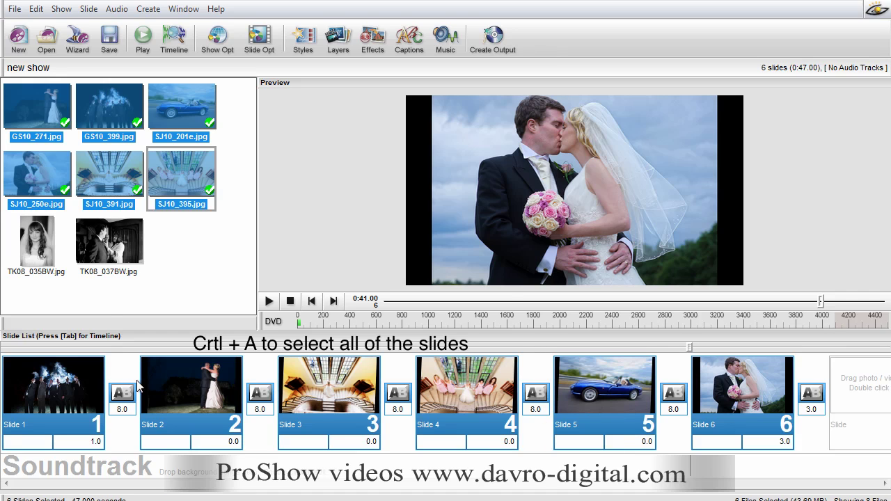
{"action": "right_click", "coordinate": [471, 381]}
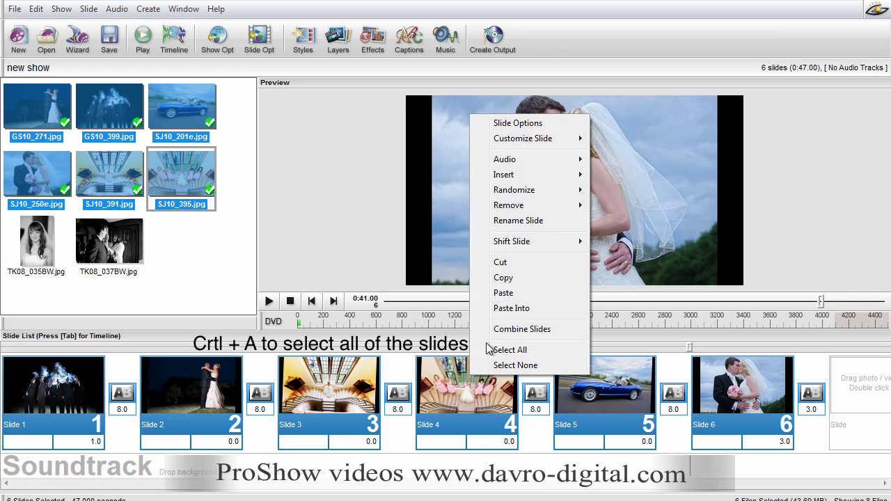
{"action": "mouse_move", "coordinate": [528, 141]}
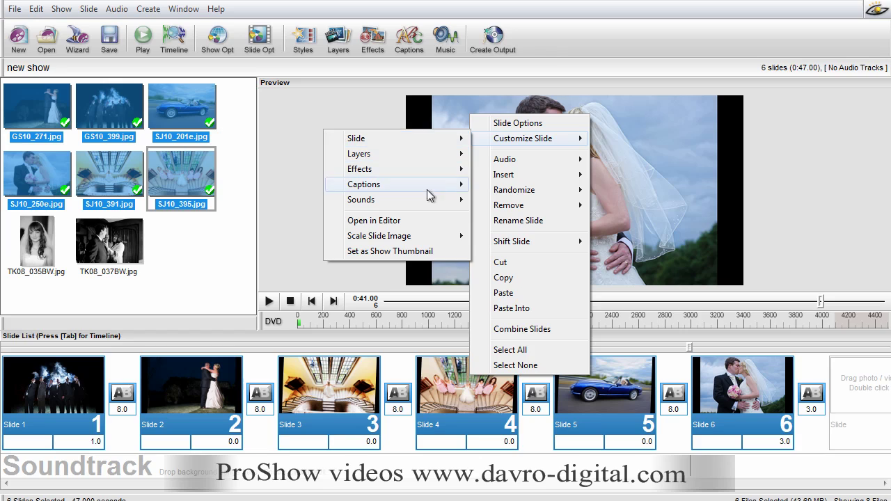
{"action": "mouse_move", "coordinate": [375, 238]}
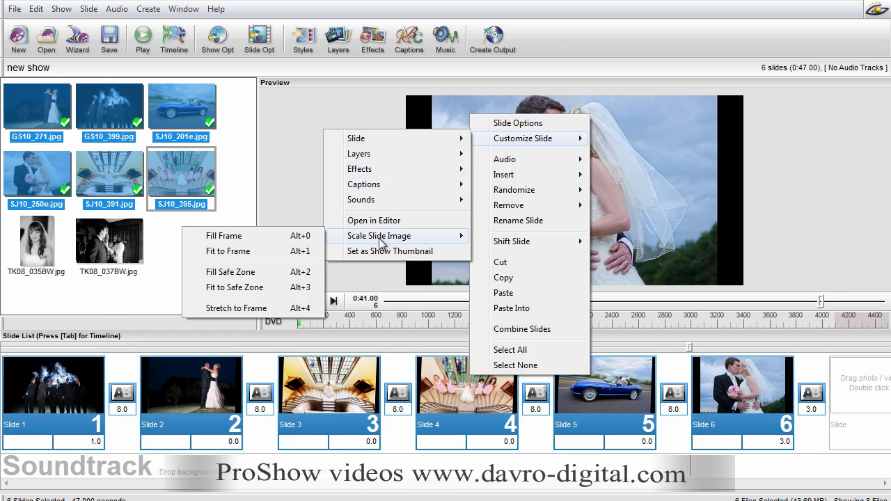
{"action": "left_click", "coordinate": [273, 240]}
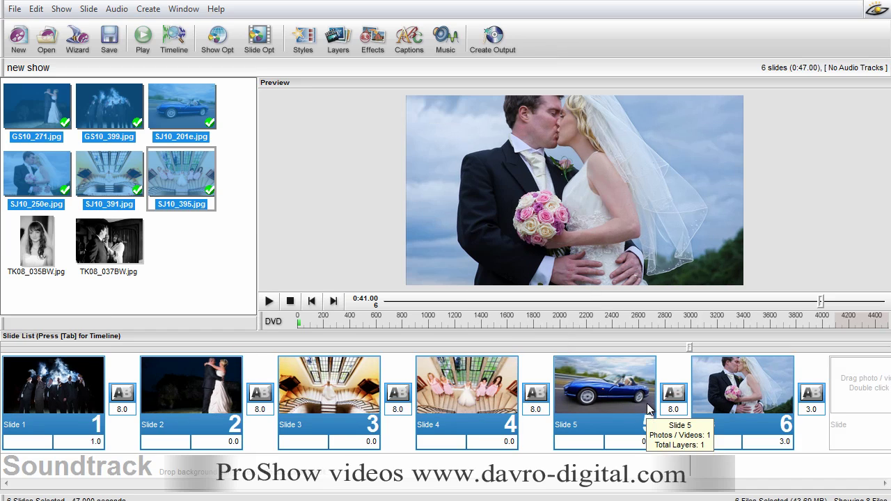
- Play the six-slide, 47-second show from slide 1, then stop the preview
{"action": "left_click", "coordinate": [312, 301]}
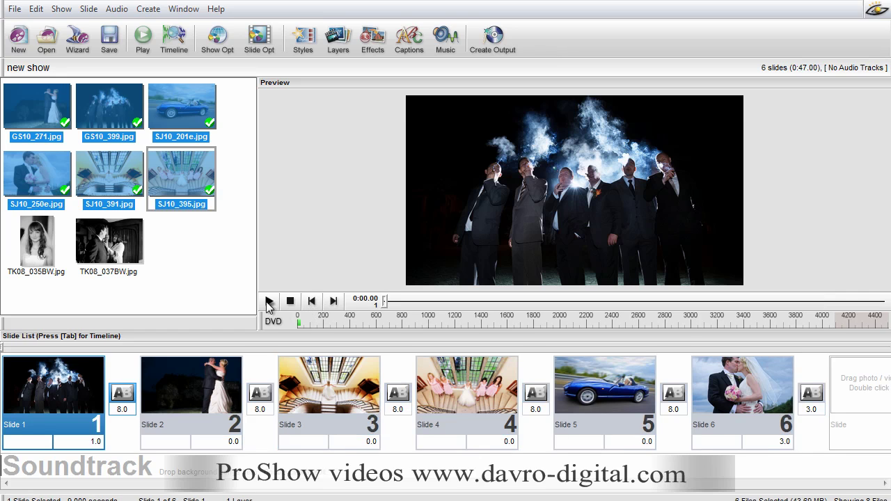
{"action": "left_click", "coordinate": [269, 302]}
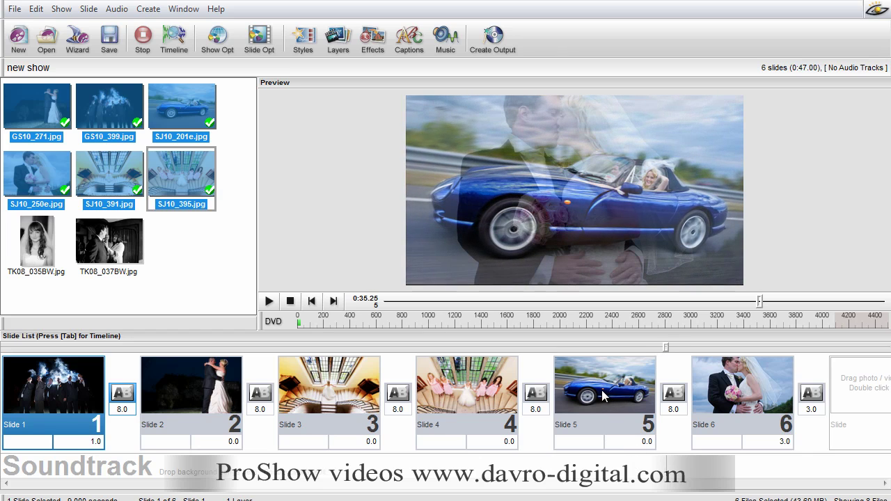
{"action": "key", "text": "space"}
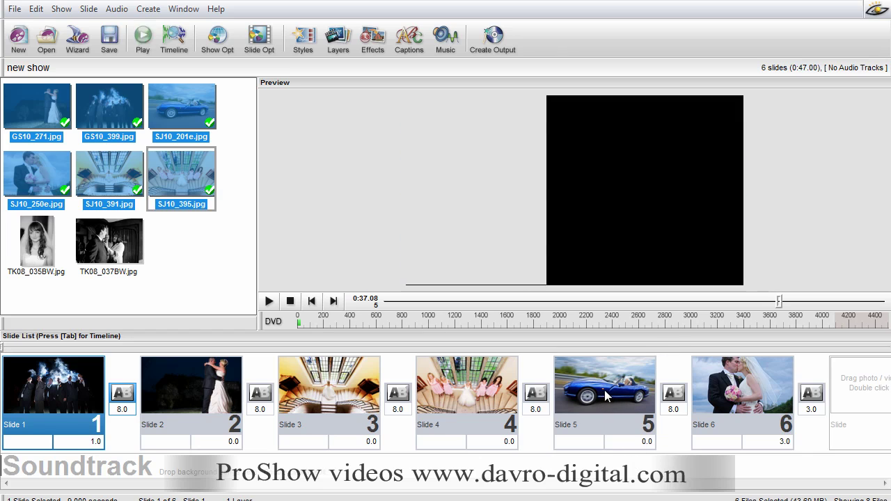
- Set slide 5's ending rotation to -5° in its motion effects
{"action": "left_click", "coordinate": [606, 390]}
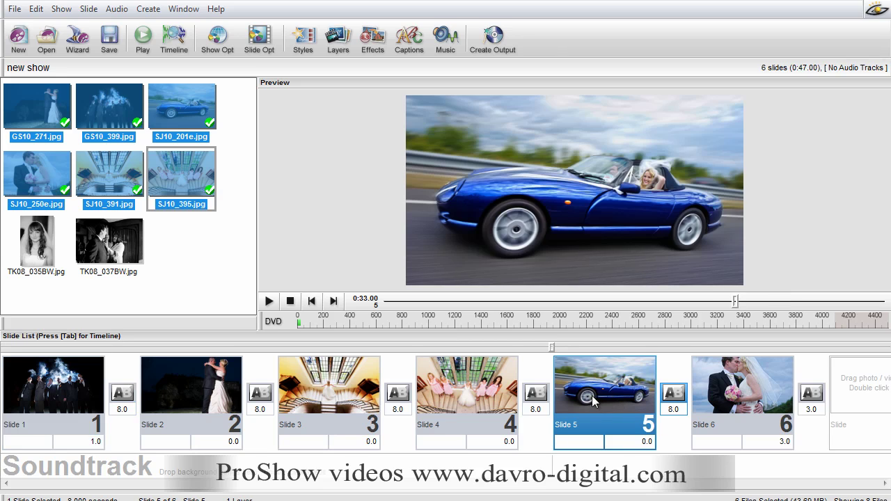
{"action": "double_click", "coordinate": [595, 395]}
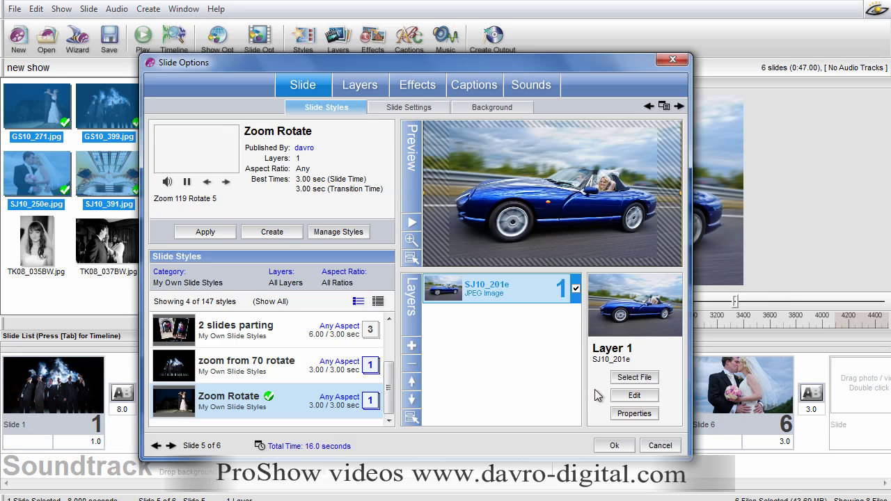
{"action": "left_click", "coordinate": [418, 85]}
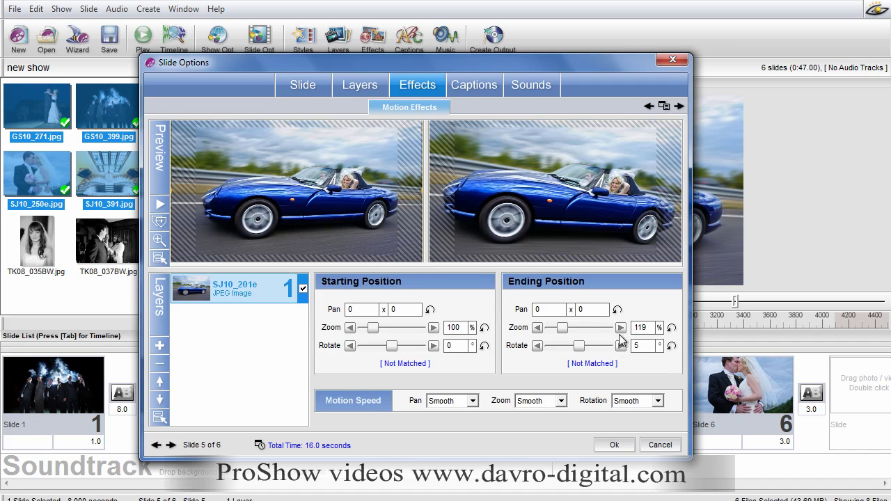
{"action": "left_click", "coordinate": [633, 348]}
{"action": "left_click_drag", "start_coordinate": [651, 346], "coordinate": [633, 352]}
{"action": "type", "text": "-5"}
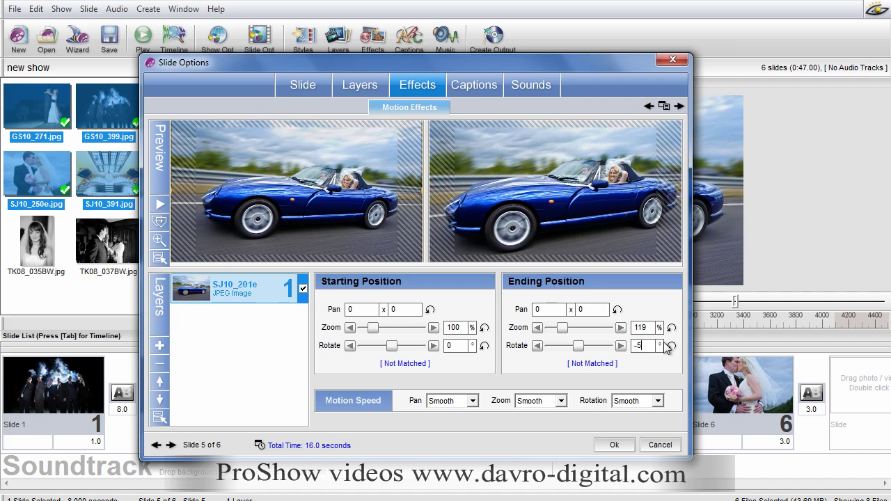
- Pan slide 6's photo lower, ending at -5° rotation and 108% zoom
{"action": "left_click", "coordinate": [172, 446]}
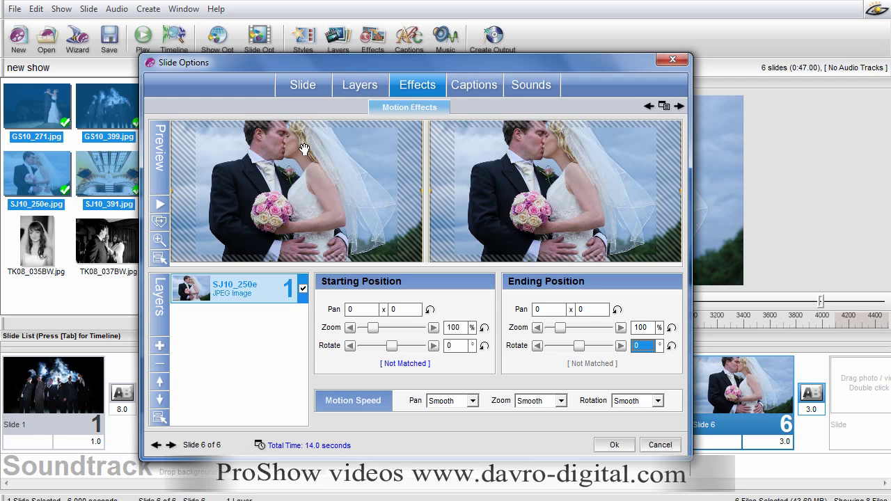
{"action": "left_click_drag", "start_coordinate": [303, 149], "coordinate": [303, 165]}
{"action": "left_click_drag", "start_coordinate": [544, 178], "coordinate": [557, 185]}
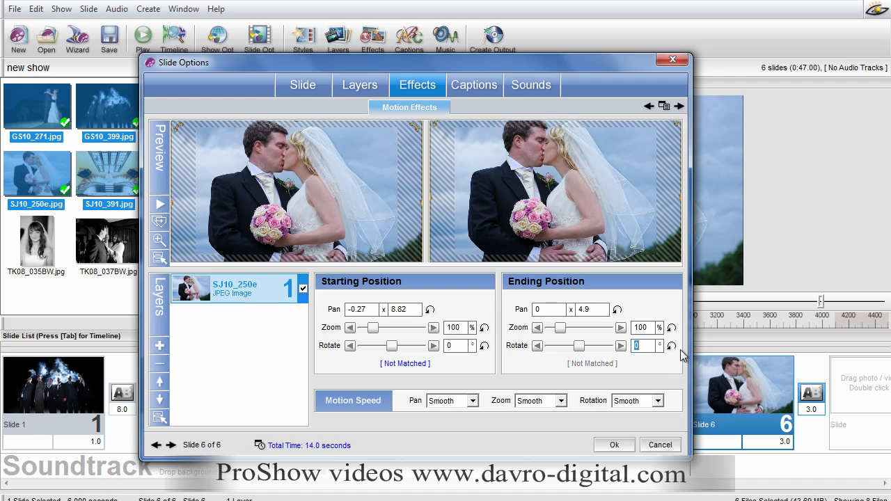
{"action": "type", "text": "-5"}
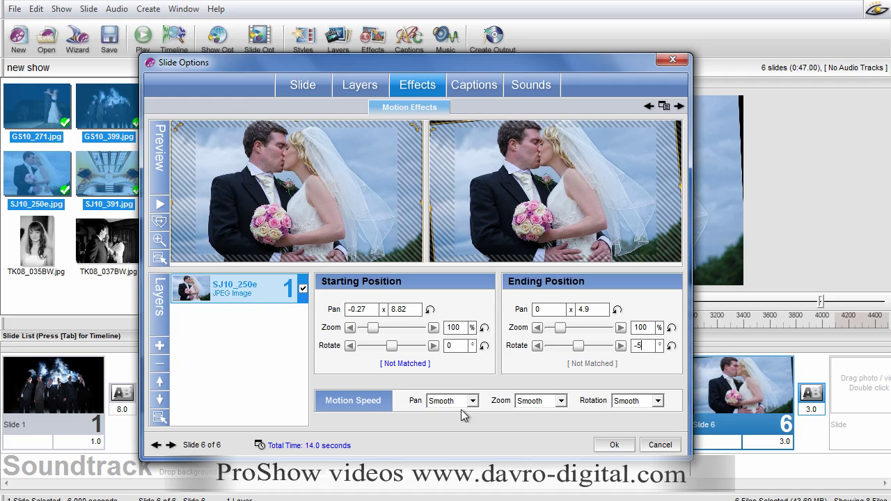
{"action": "left_click_drag", "start_coordinate": [565, 330], "coordinate": [568, 330]}
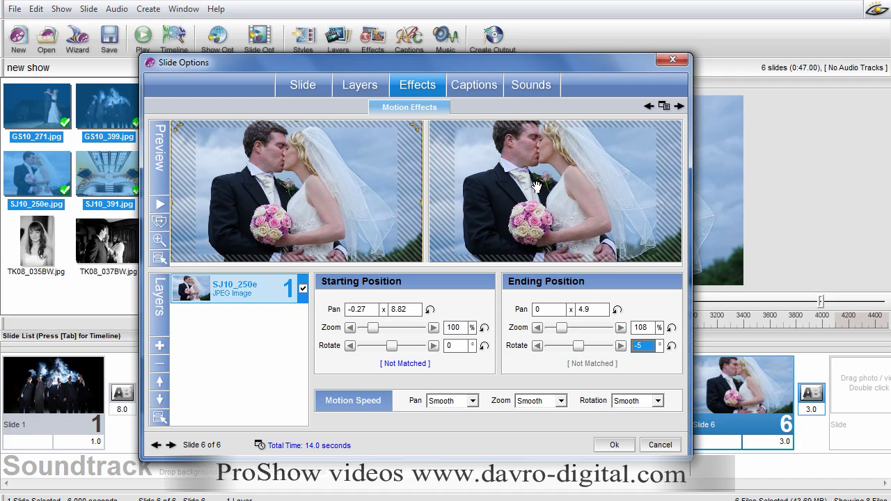
{"action": "left_click_drag", "start_coordinate": [536, 186], "coordinate": [537, 191]}
{"action": "left_click", "coordinate": [616, 445]}
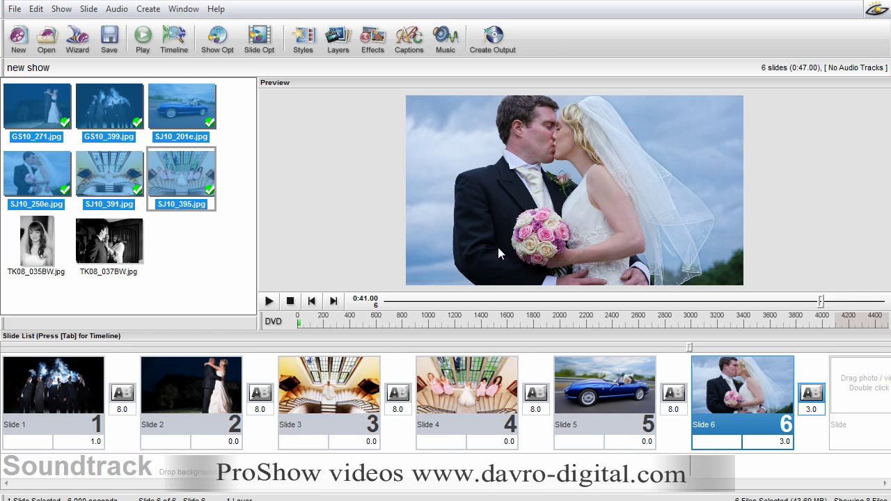
- Play the show full screen, then rewind to Slide 1's groomsmen photo at 0:00.00
{"action": "right_click", "coordinate": [489, 221]}
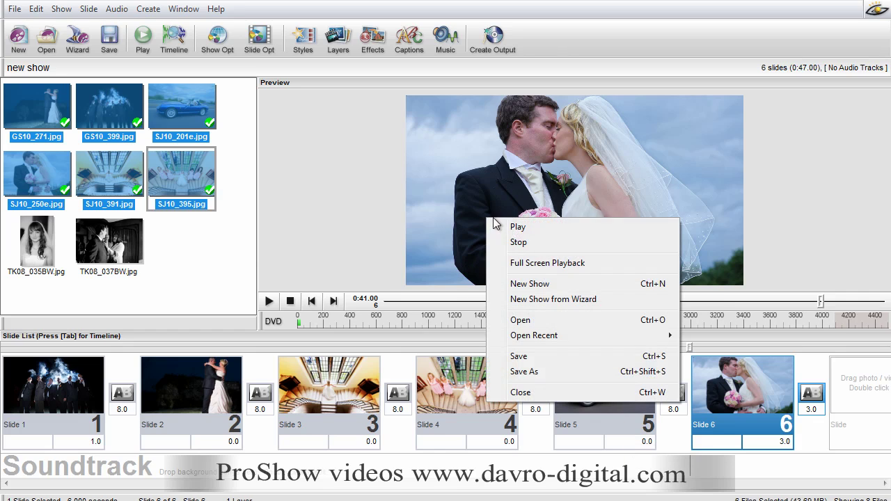
{"action": "left_click", "coordinate": [530, 264]}
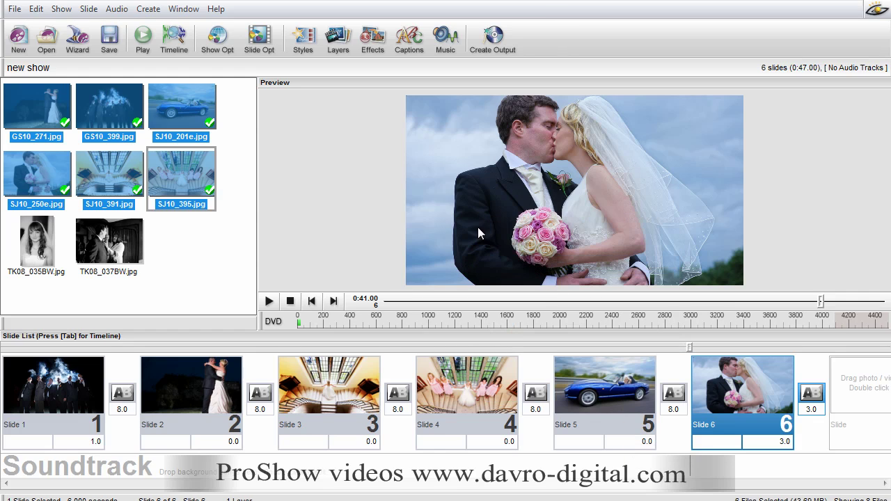
{"action": "right_click", "coordinate": [521, 243]}
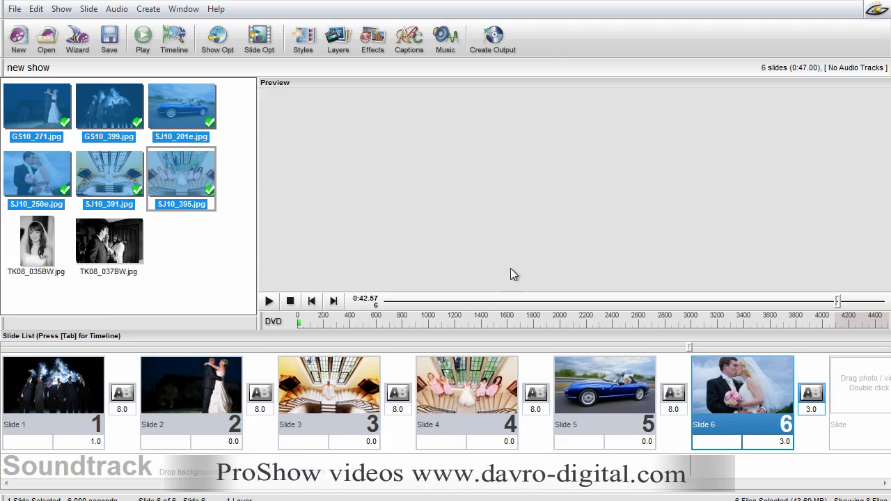
{"action": "left_click", "coordinate": [313, 299]}
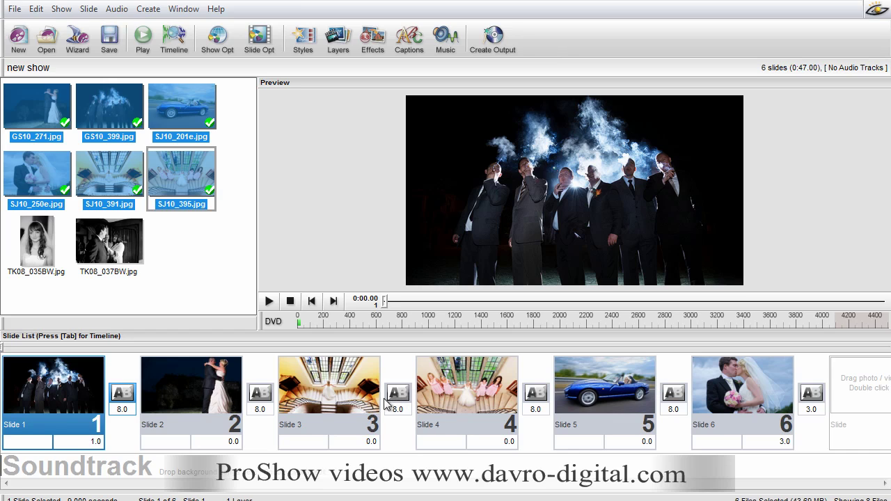
- Pan slide 2's photo from 0.27 x 2.45 at the start to -0.55 x 6.37 at the end
{"action": "double_click", "coordinate": [194, 386]}
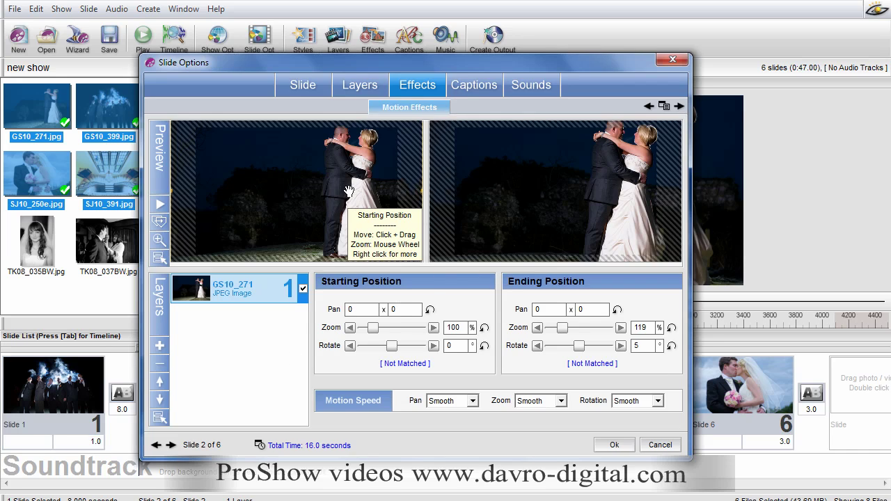
{"action": "left_click_drag", "start_coordinate": [349, 191], "coordinate": [351, 197]}
{"action": "left_click_drag", "start_coordinate": [592, 187], "coordinate": [589, 198]}
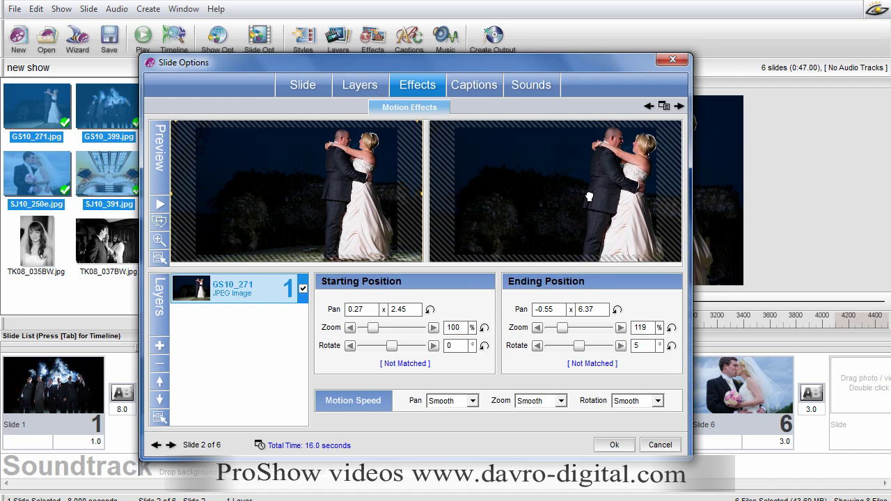
{"action": "left_click", "coordinate": [616, 445]}
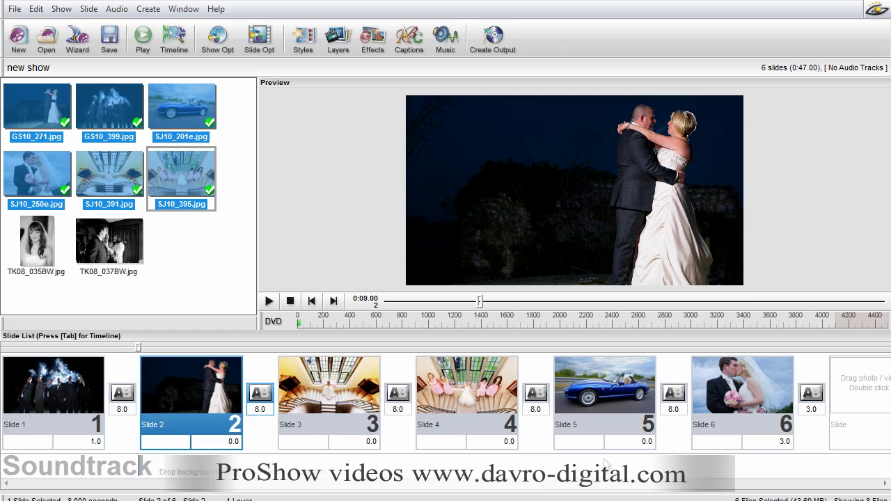